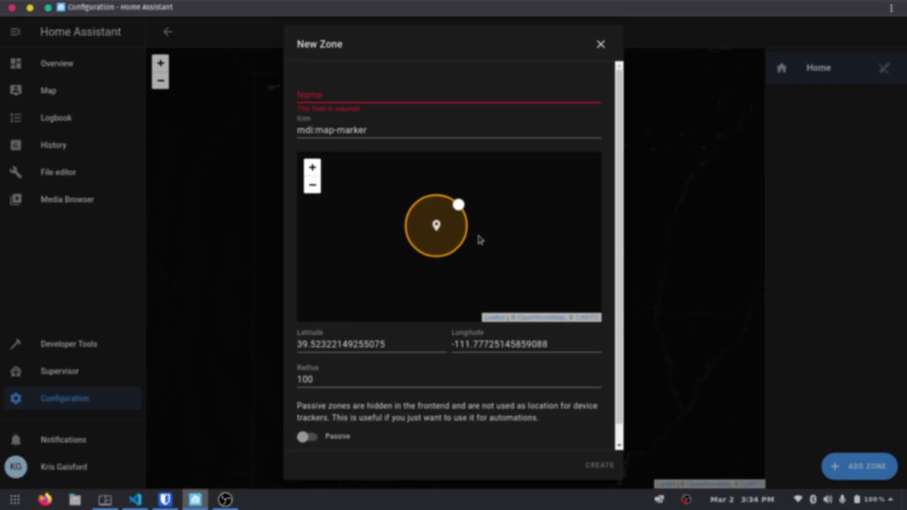
Step: Place the new zone just right of Home, name it 'Area 51', and create it
left_click_drag(429, 223, 589, 215)
type("North")
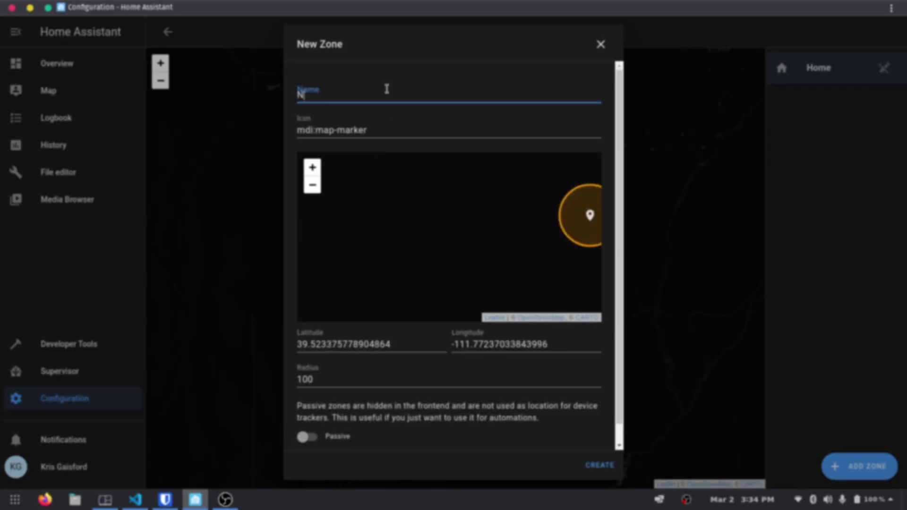
key("BackSpace")
key("BackSpace")
key("BackSpace")
key("BackSpace")
key("BackSpace")
type("Area 51")
left_click(599, 465)
left_click_drag(594, 334, 557, 233)
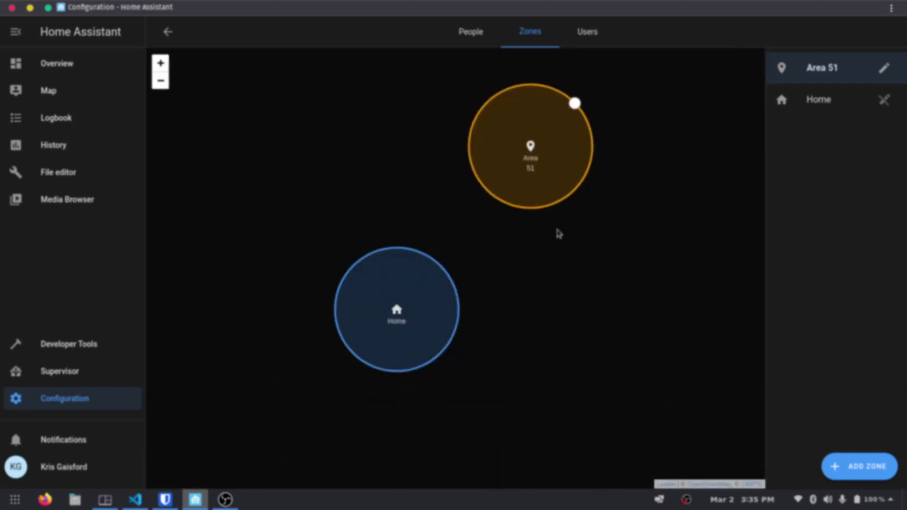
scroll(558, 239, "down", 2)
Step: Scroll up to show the Overview dashboard's SimpliSafe Alarm and Doors cards
scroll(539, 231, "up", 2)
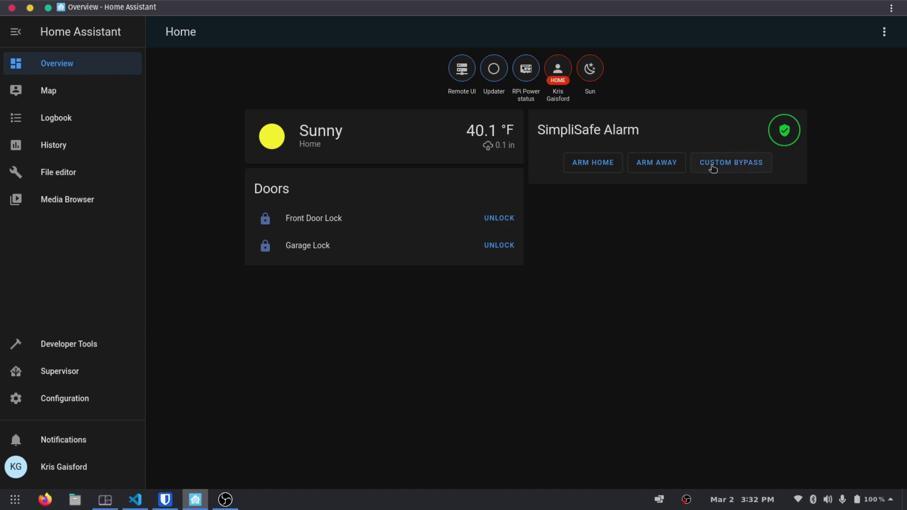
Step: Edit the dashboard so the SimpliSafe Alarm card keeps only Arm Home and Arm Away, then exit edit mode
left_click(884, 31)
left_click(842, 71)
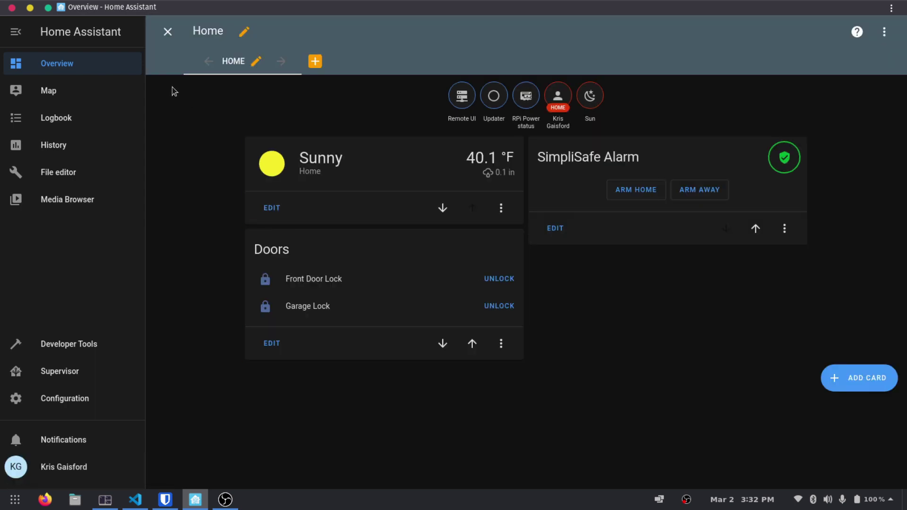
left_click(168, 32)
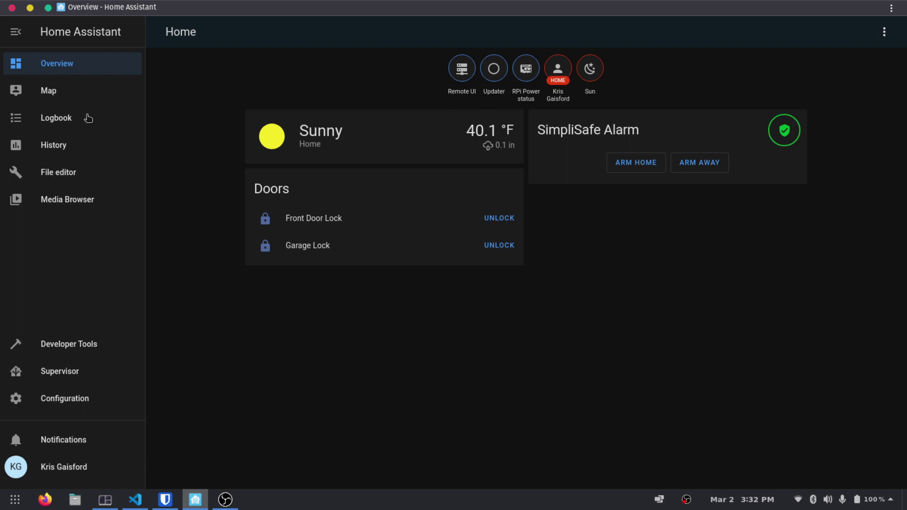
Step: Go from the Map page to the Zones configuration showing the Home zone
left_click(69, 91)
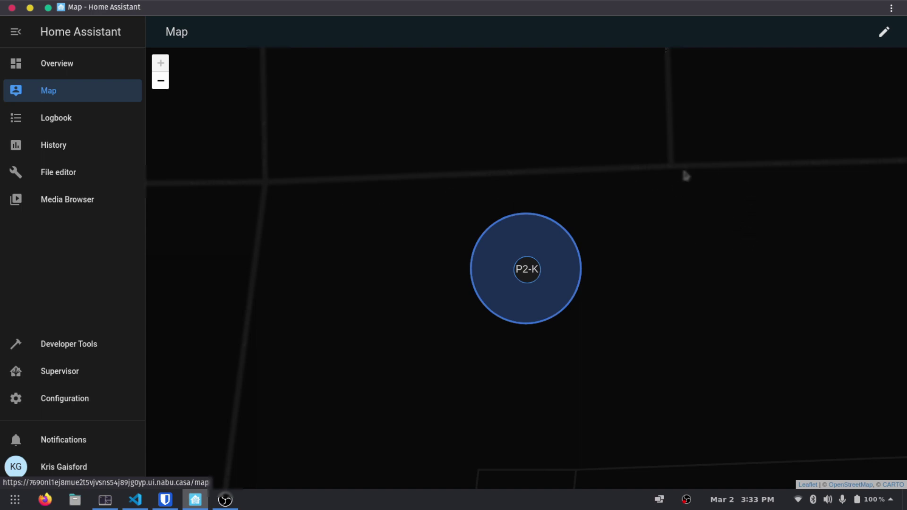
left_click(885, 34)
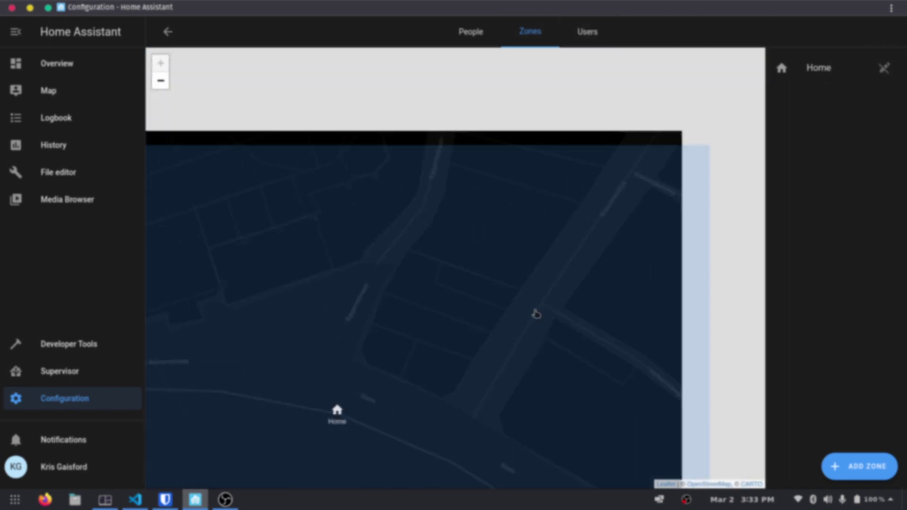
Step: Zoom in on the Home zone in central Amsterdam
left_click(824, 69)
scroll(562, 307, "down", 5)
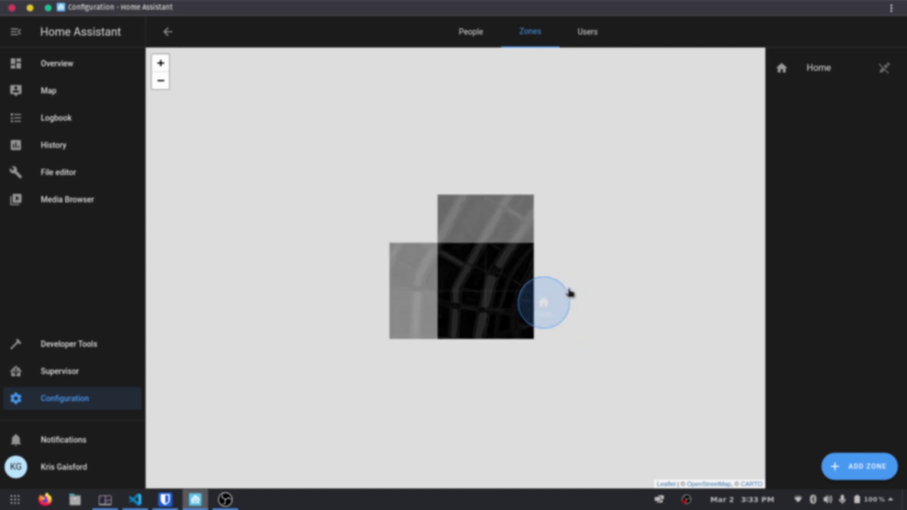
scroll(593, 290, "down", 2)
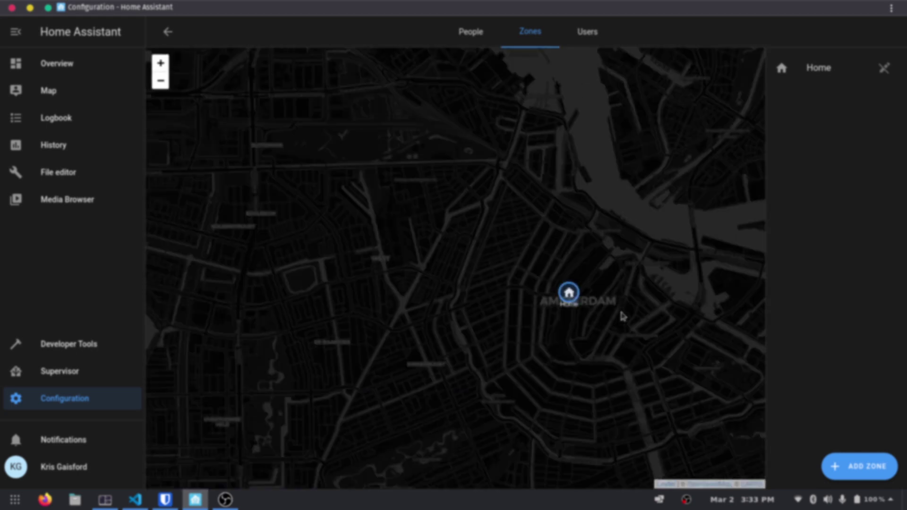
left_click_drag(618, 310, 518, 174)
scroll(518, 173, "down", 1)
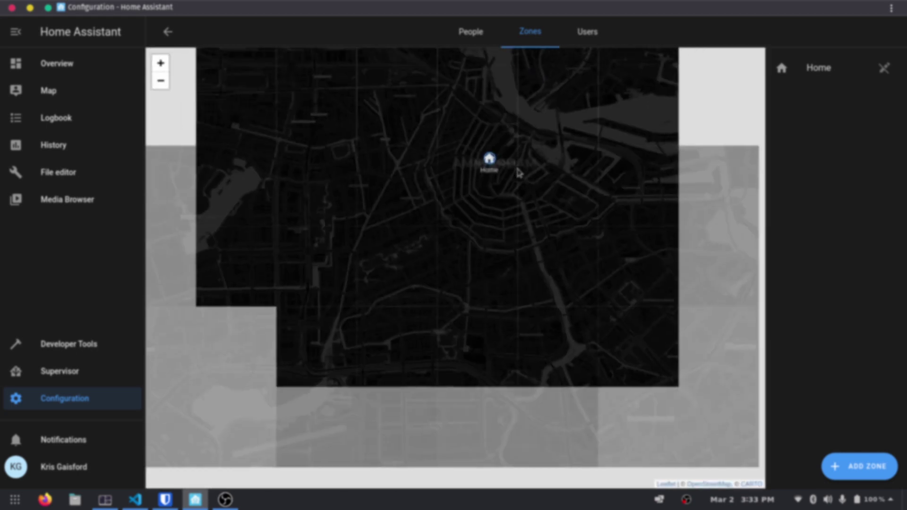
scroll(518, 163, "up", 1)
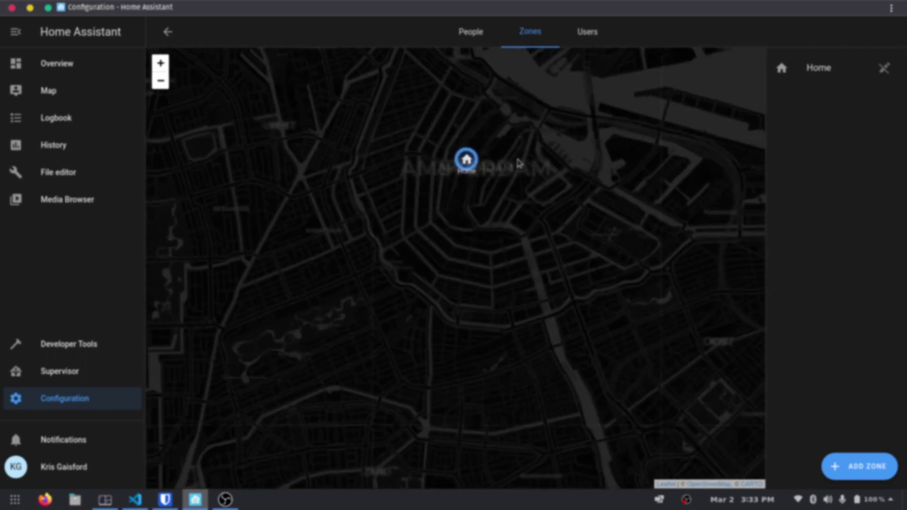
scroll(519, 163, "down", 1)
scroll(492, 169, "up", 4)
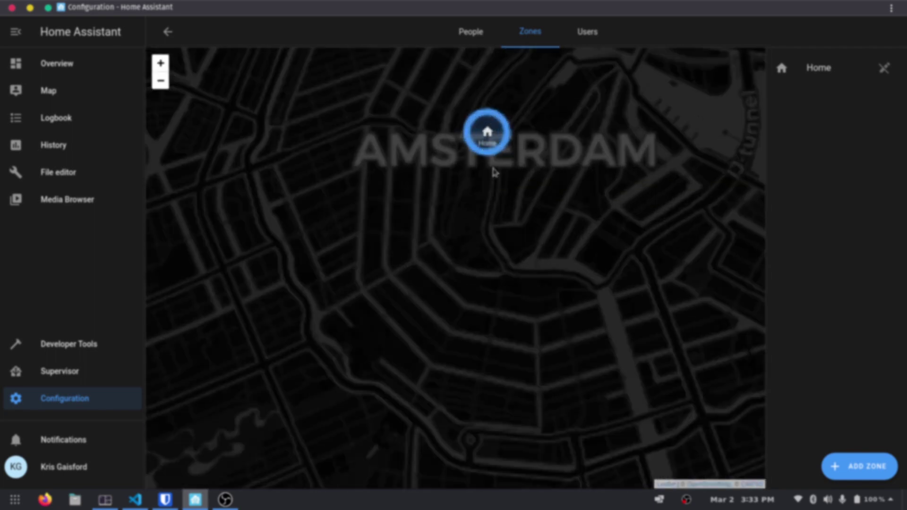
left_click_drag(541, 126, 620, 299)
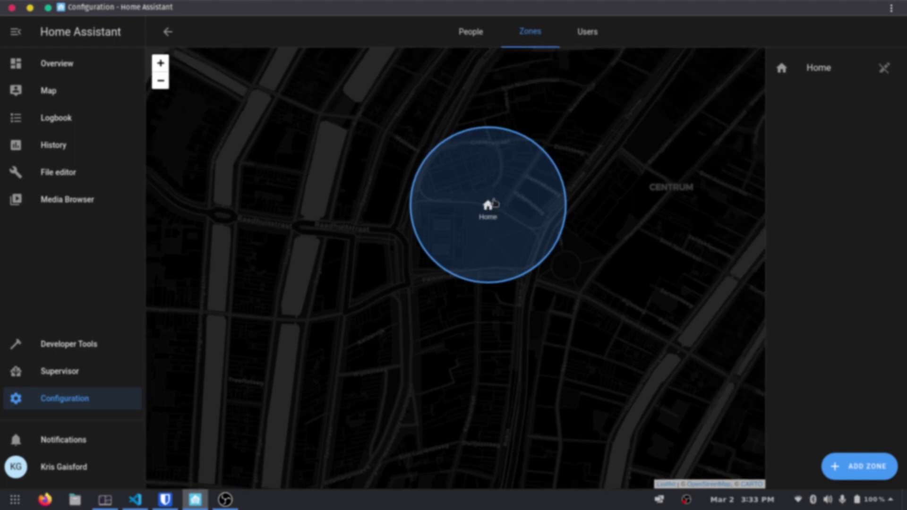
Step: Shift the Home zone circle slightly, then zoom back out over western Europe
mouse_move(494, 203)
left_mouse_down()
mouse_move(373, 225)
mouse_move(583, 213)
mouse_move(504, 209)
left_mouse_up()
left_click_drag(466, 248, 464, 257)
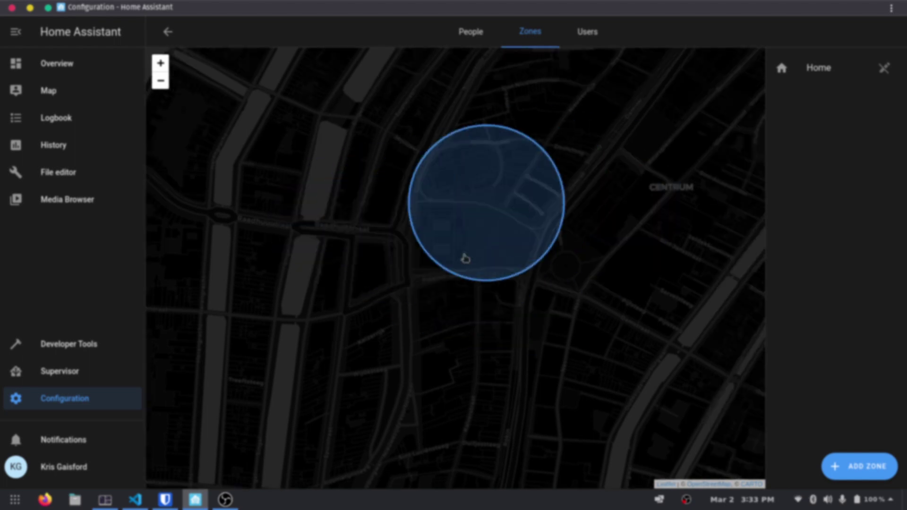
scroll(569, 245, "down", 3)
scroll(568, 245, "down", 5)
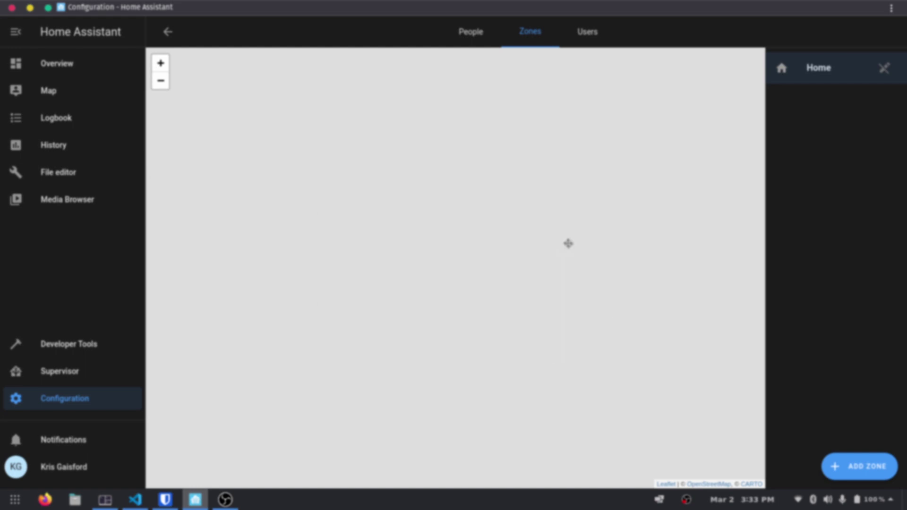
scroll(595, 295, "down", 3)
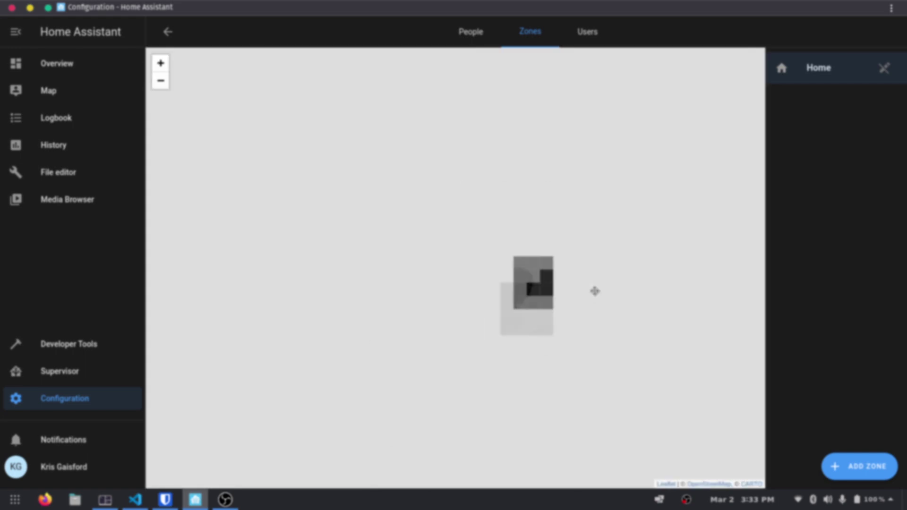
scroll(572, 310, "down", 2)
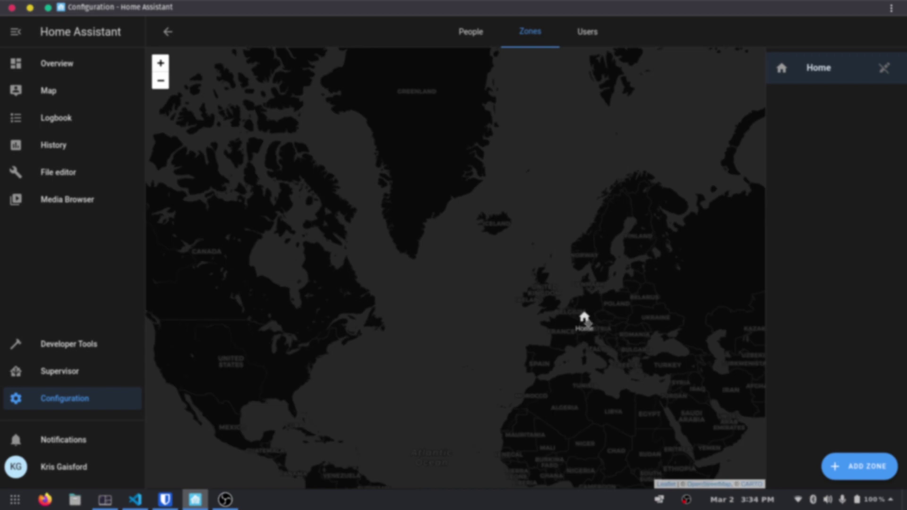
Step: Move the Home zone from Europe to central Utah, south of Salt Lake City and Provo
mouse_move(587, 323)
left_mouse_down()
mouse_move(175, 362)
mouse_move(413, 320)
left_mouse_up()
scroll(370, 307, "up", 2)
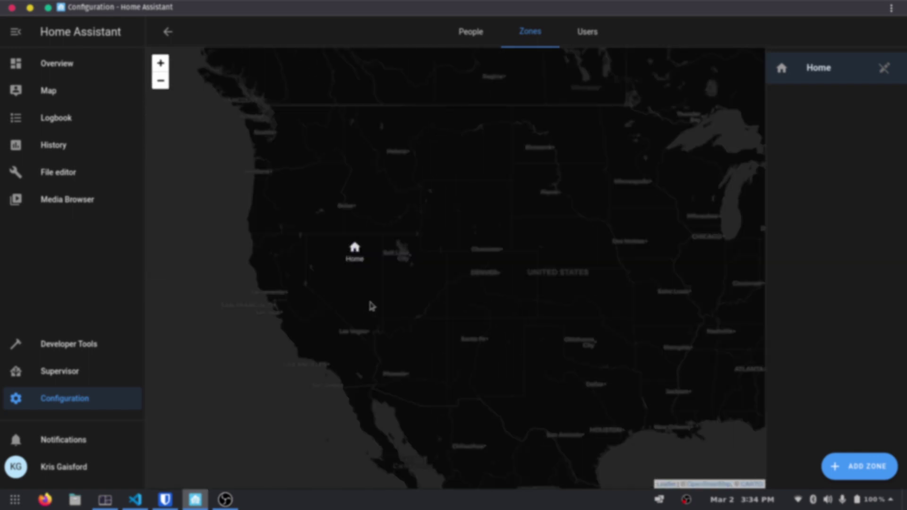
scroll(370, 308, "up", 1)
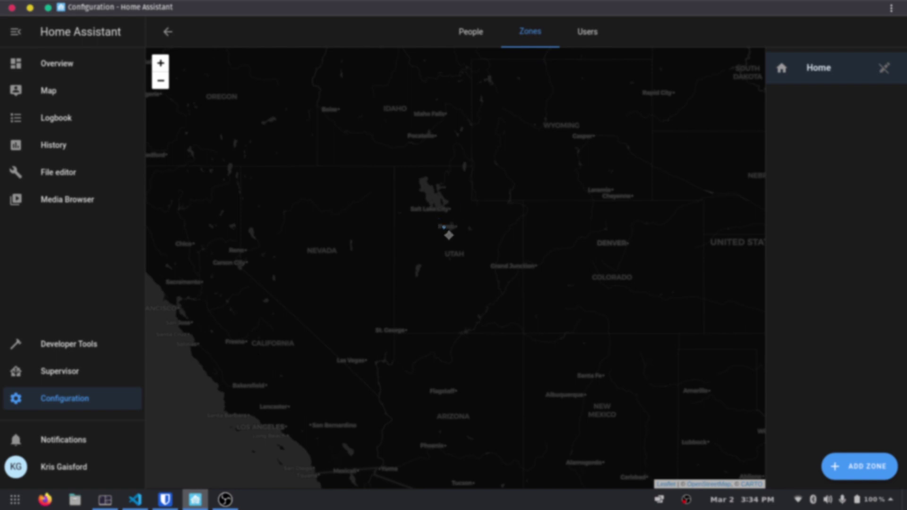
left_click_drag(444, 210, 457, 253)
scroll(455, 270, "up", 4)
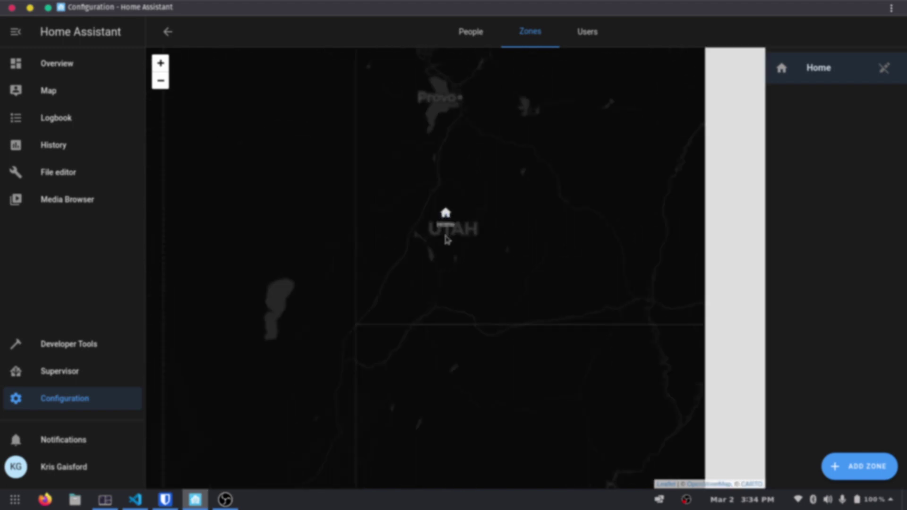
scroll(446, 230, "up", 2)
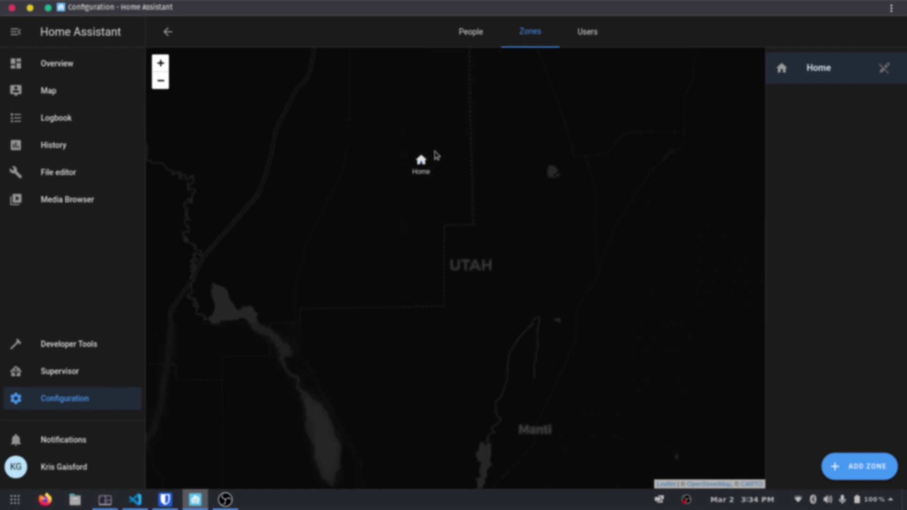
scroll(436, 155, "up", 1)
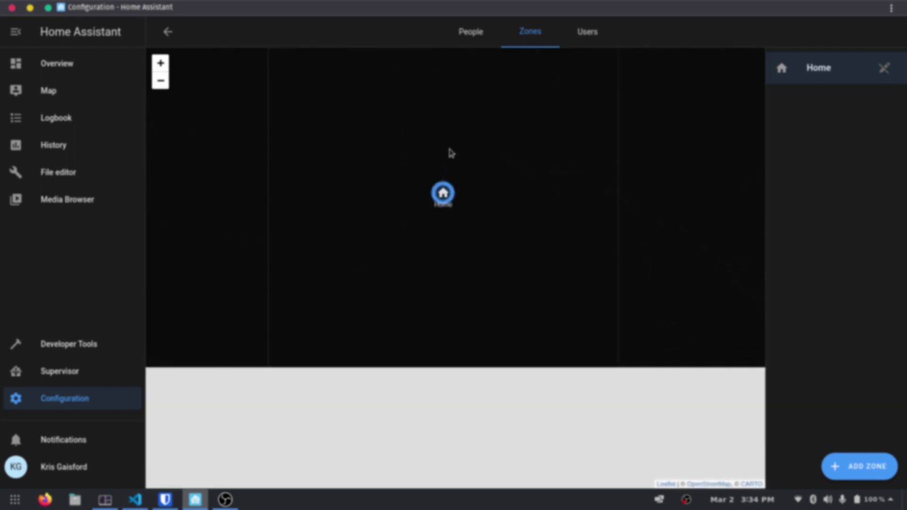
scroll(449, 152, "up", 1)
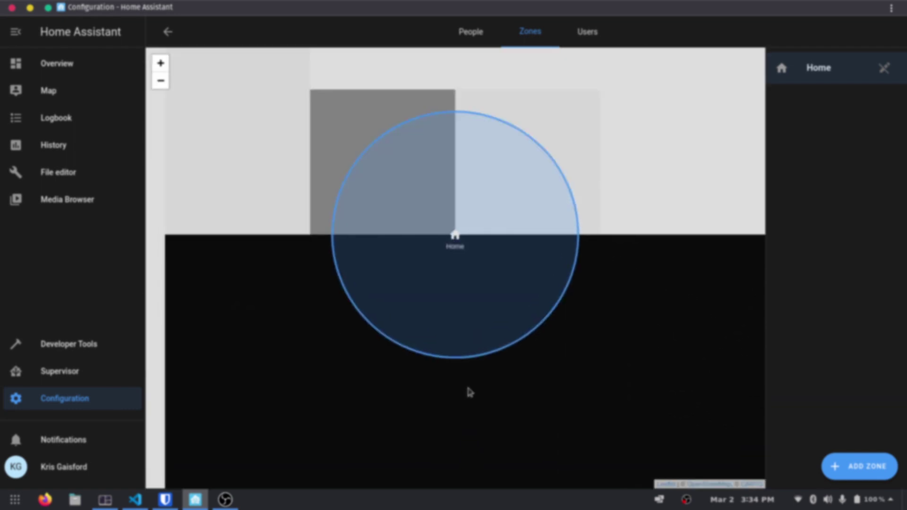
scroll(460, 241, "down", 2)
scroll(460, 241, "down", 1)
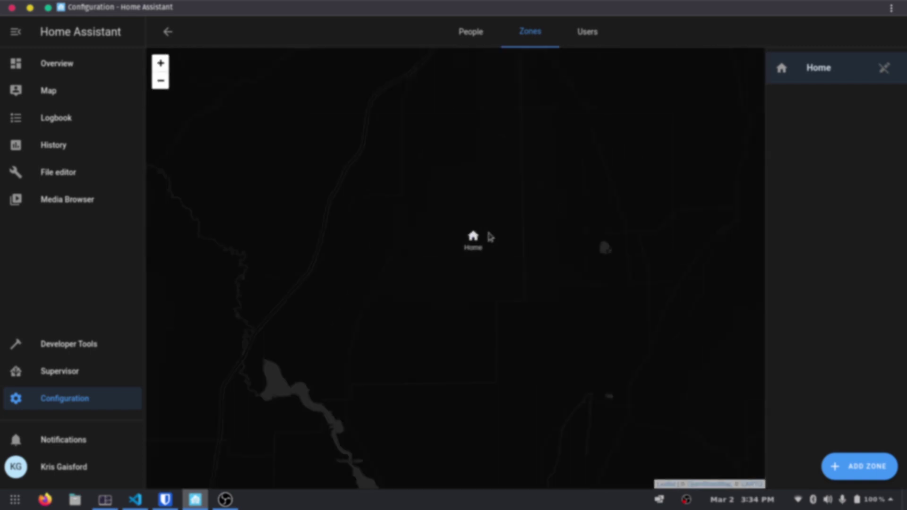
scroll(486, 239, "down", 2)
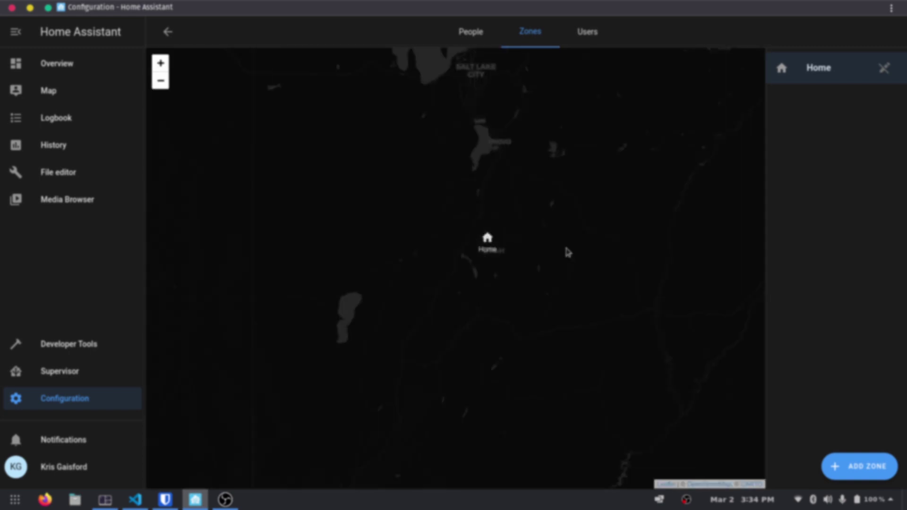
Step: Add a zone positioned just right of Home, named 'Area 51', with radius 100
left_click(850, 462)
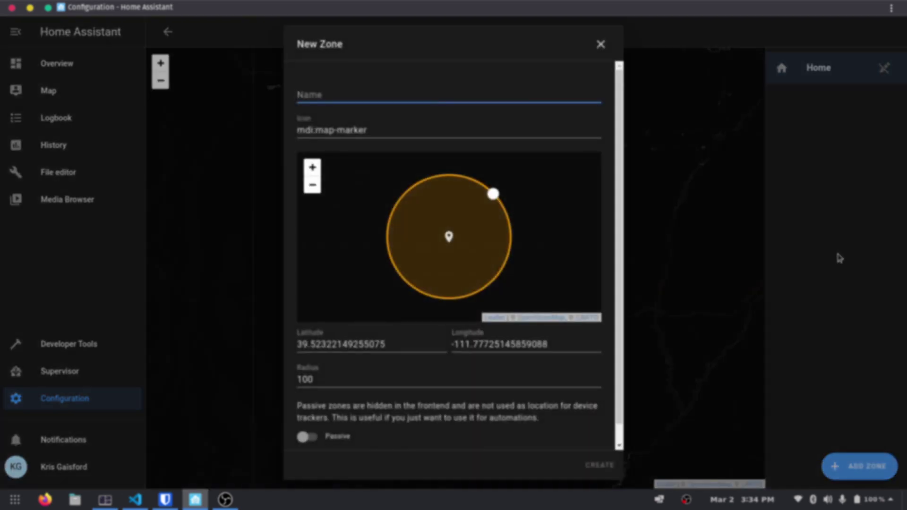
scroll(521, 255, "down", 4)
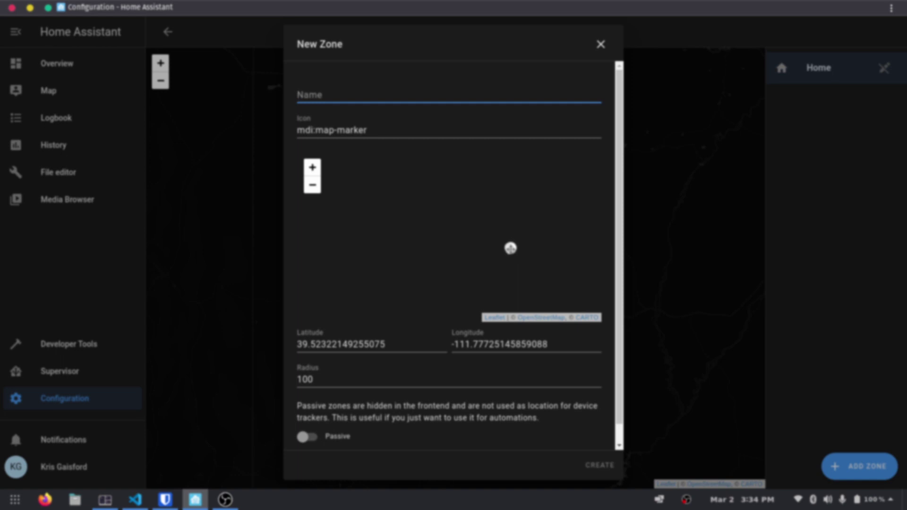
scroll(536, 269, "down", 2)
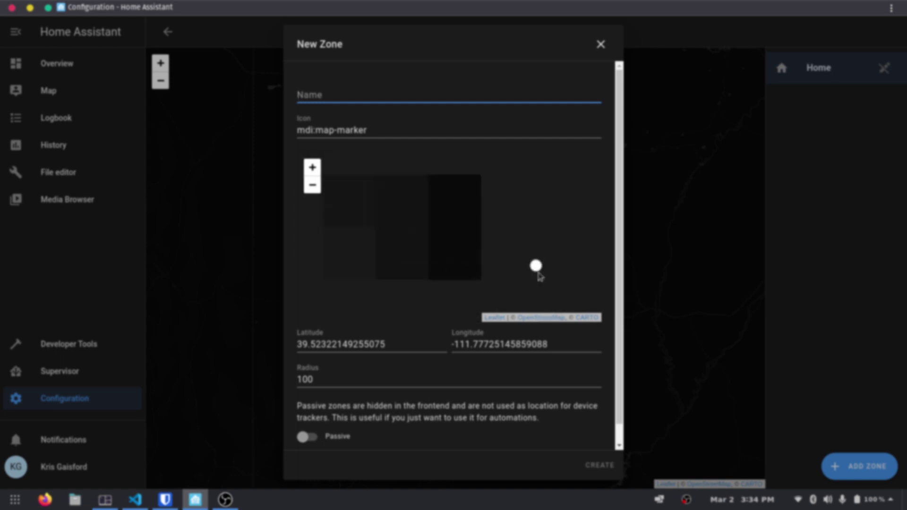
scroll(555, 282, "up", 5)
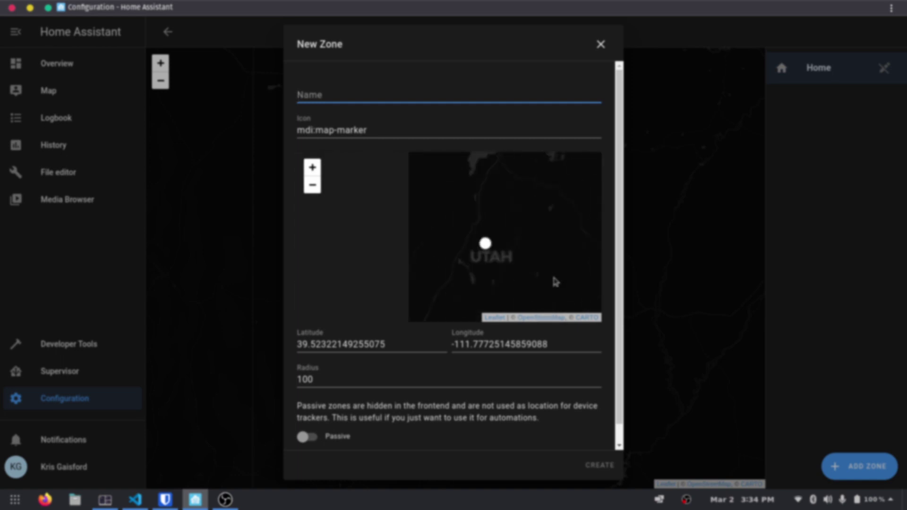
scroll(402, 202, "up", 2)
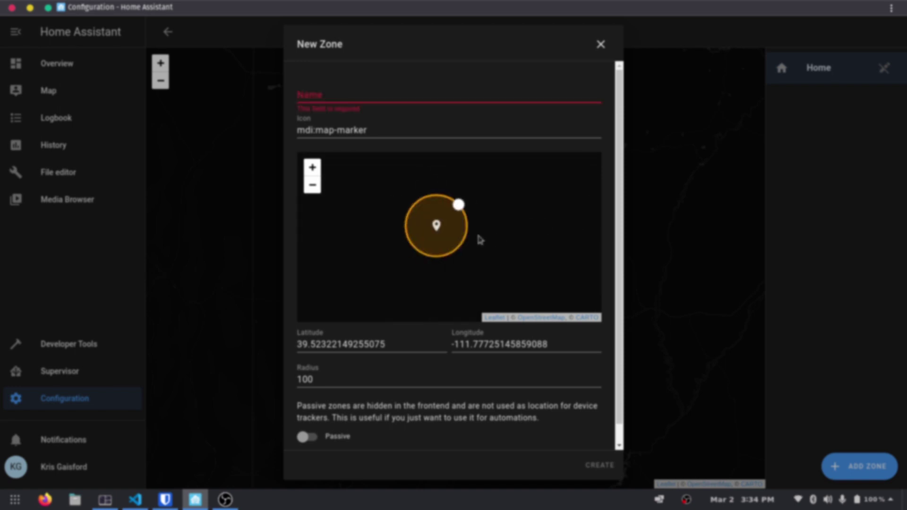
left_click_drag(436, 225, 591, 216)
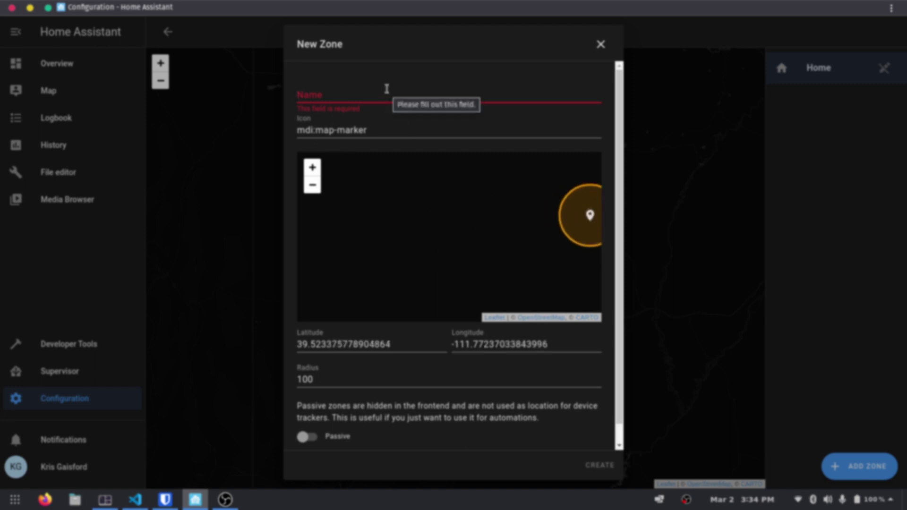
type("No")
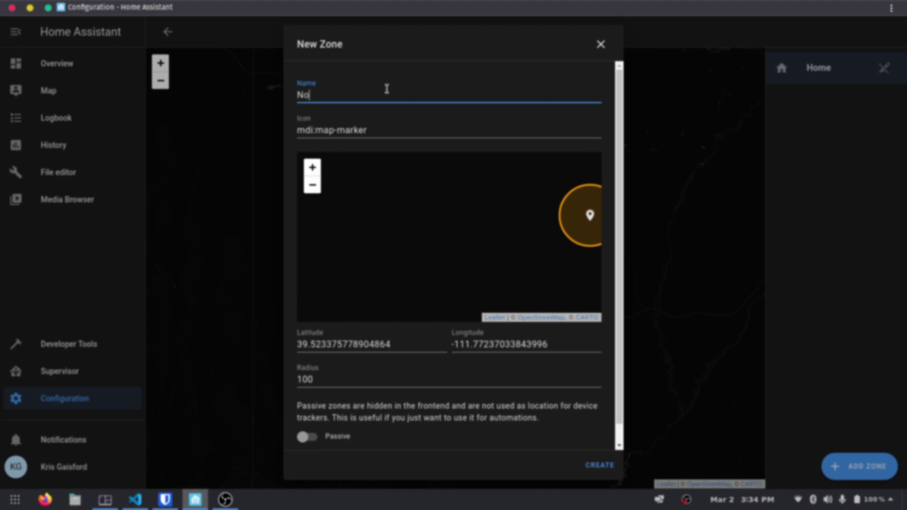
type("t Home")
key("BackSpace")
key("BackSpace")
key("BackSpace")
key("BackSpace")
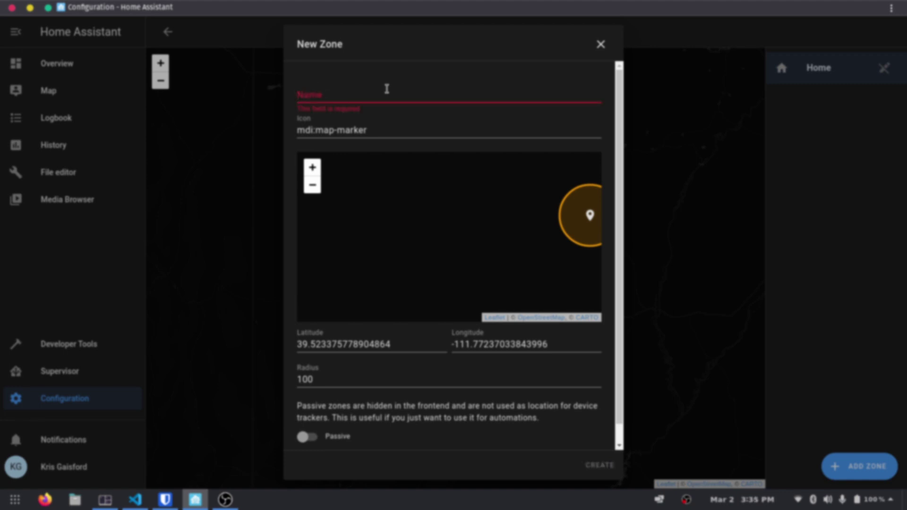
type("Area 51")
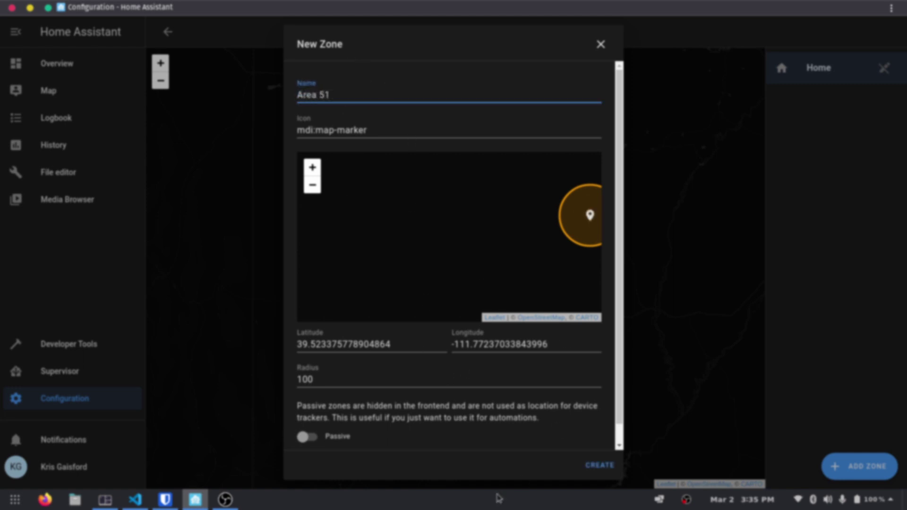
left_click(596, 465)
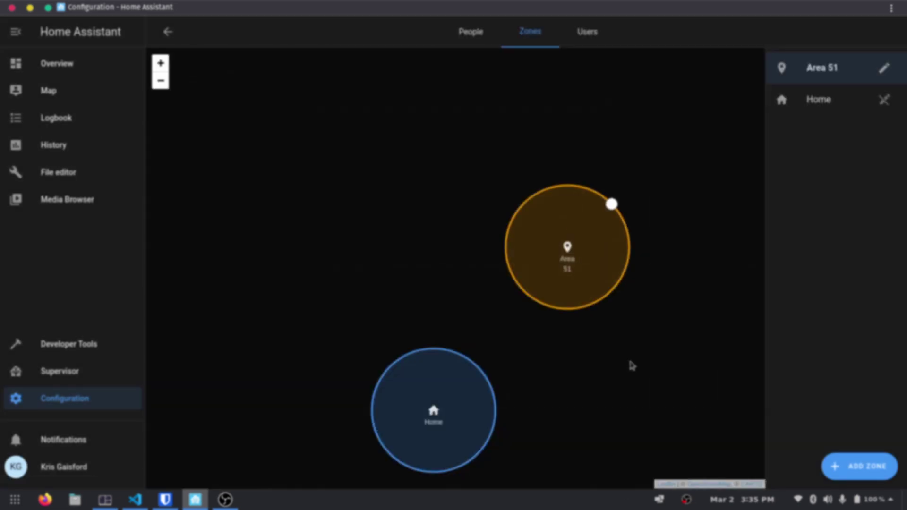
Step: Widen the Area 51 zone's radius with both zones in view
scroll(555, 238, "down", 1)
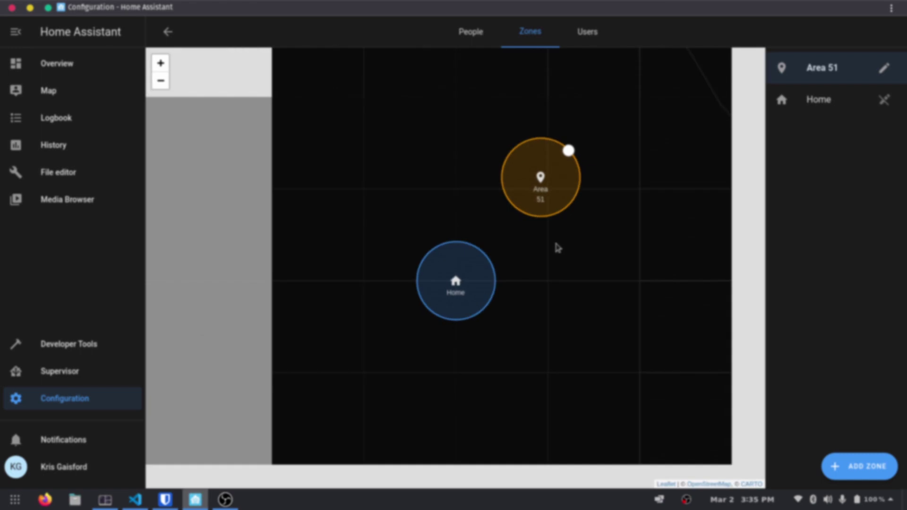
scroll(548, 246, "down", 2)
scroll(536, 222, "up", 3)
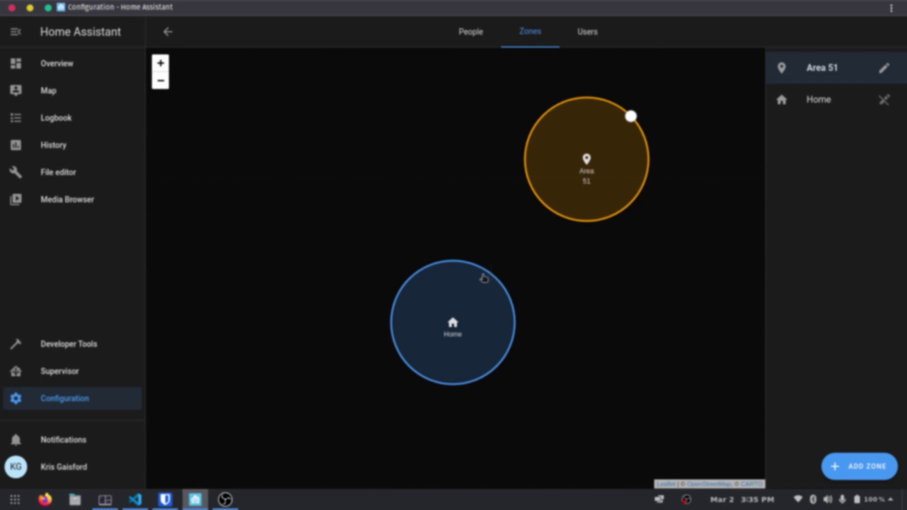
scroll(648, 127, "down", 3)
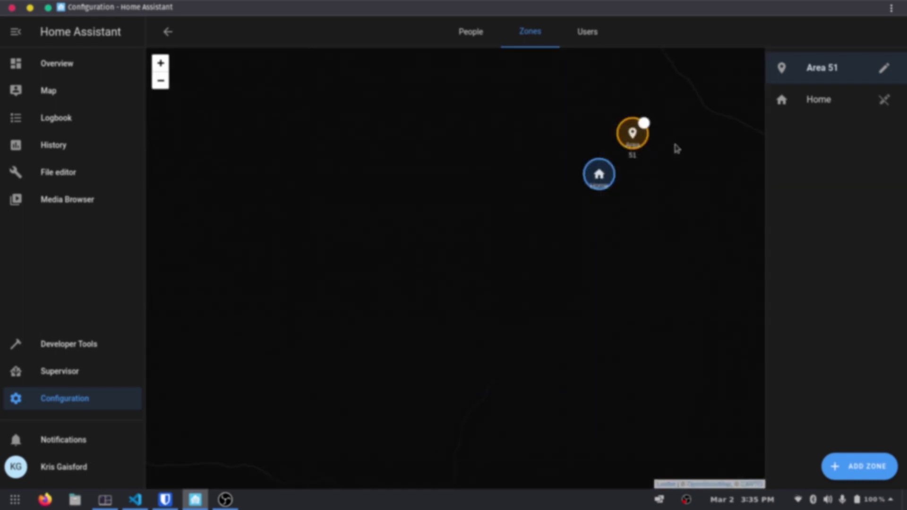
left_click_drag(676, 148, 606, 256)
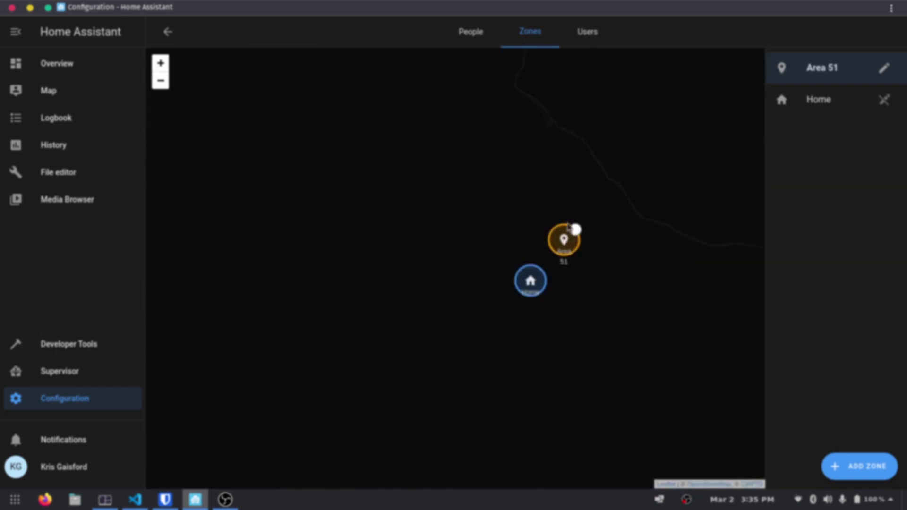
mouse_move(575, 230)
left_mouse_down()
mouse_move(702, 126)
mouse_move(584, 217)
mouse_move(626, 193)
mouse_move(617, 187)
mouse_move(600, 231)
left_mouse_up()
scroll(655, 267, "down", 1)
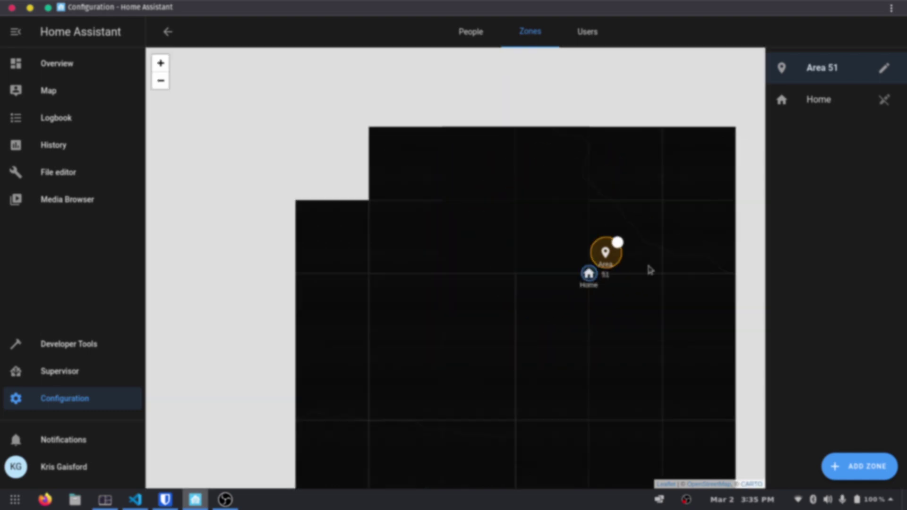
left_click_drag(618, 242, 723, 135)
Step: Move Area 51 onto Home and stretch its radius across much of Utah
scroll(680, 165, "down", 2)
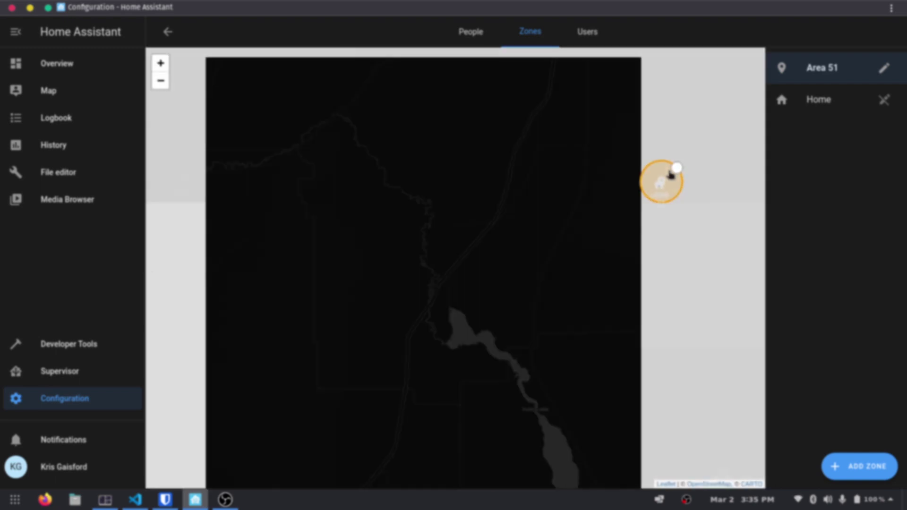
left_click_drag(661, 183, 615, 239)
left_click_drag(661, 182, 524, 222)
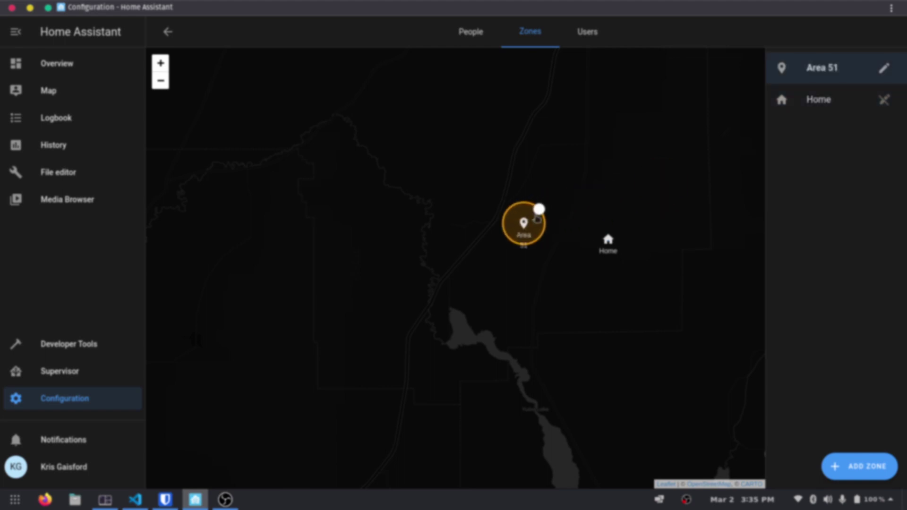
scroll(547, 219, "down", 2)
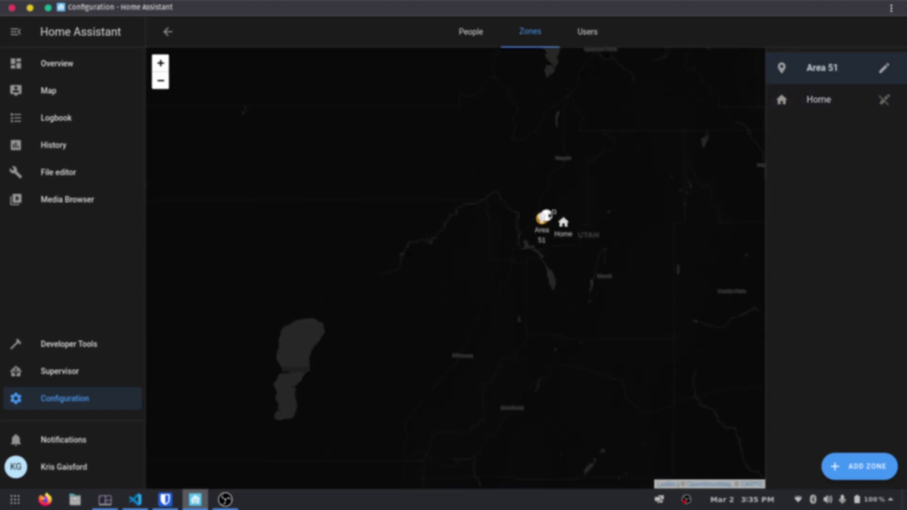
scroll(668, 124, "down", 2)
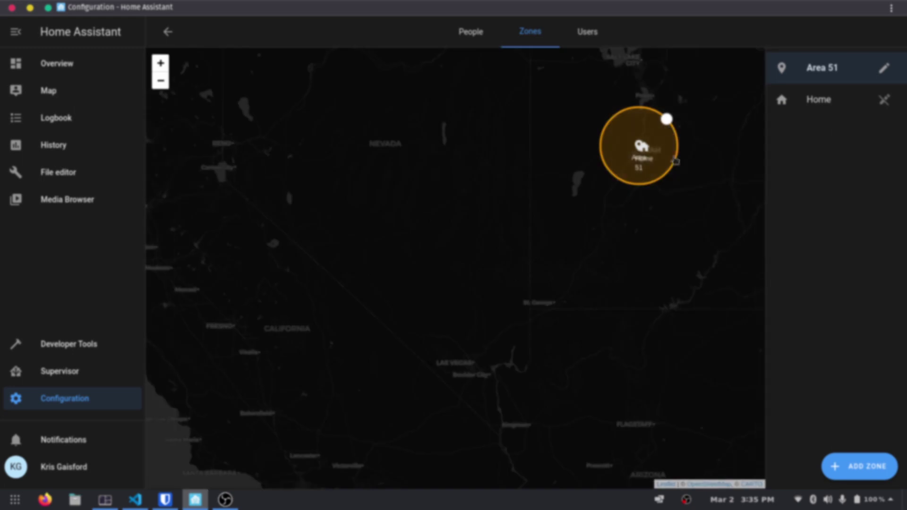
left_click_drag(685, 269, 466, 446)
scroll(459, 381, "down", 2)
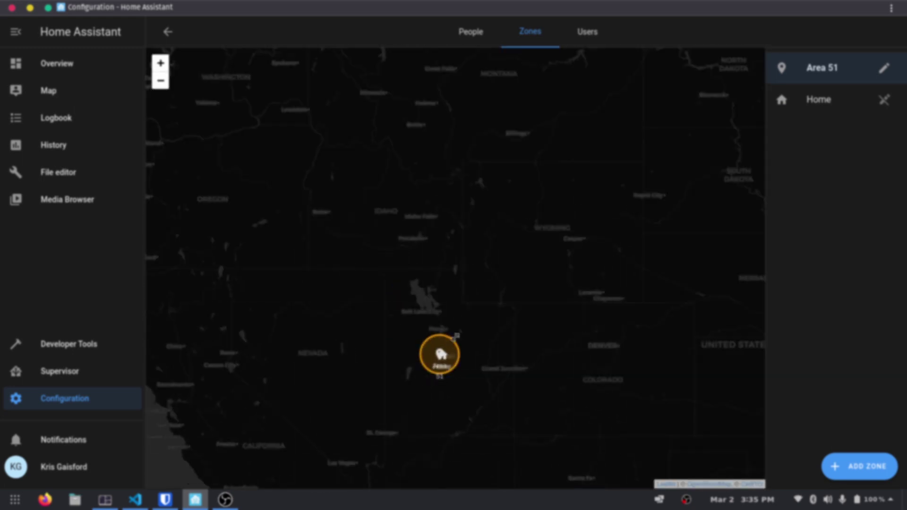
left_click_drag(457, 338, 508, 287)
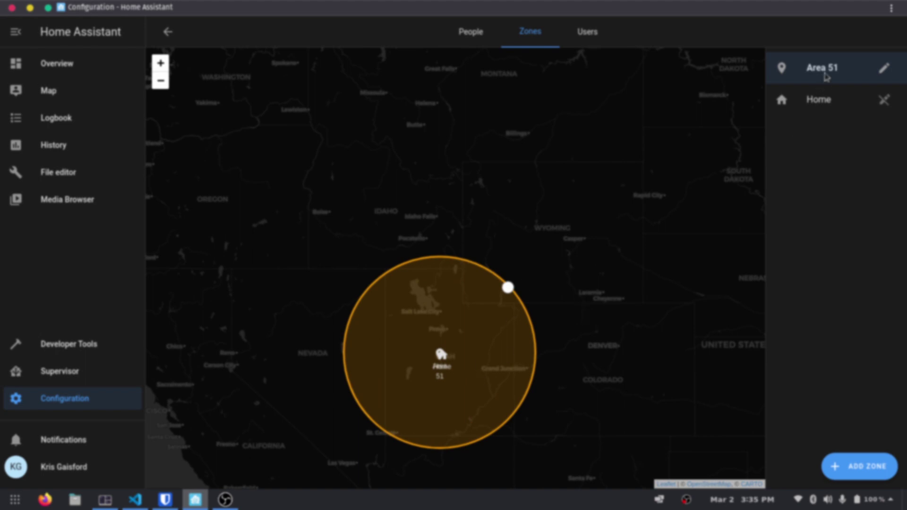
Step: Rename the Area 51 zone to 'Utah', then open the Automations list
left_click(825, 75)
left_click(879, 72)
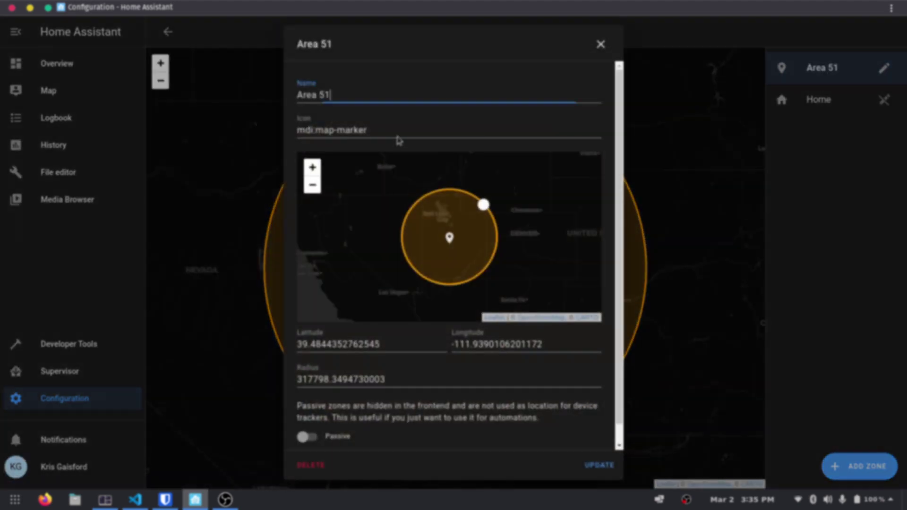
left_click_drag(343, 96, 283, 91)
type("Utah")
key("Return")
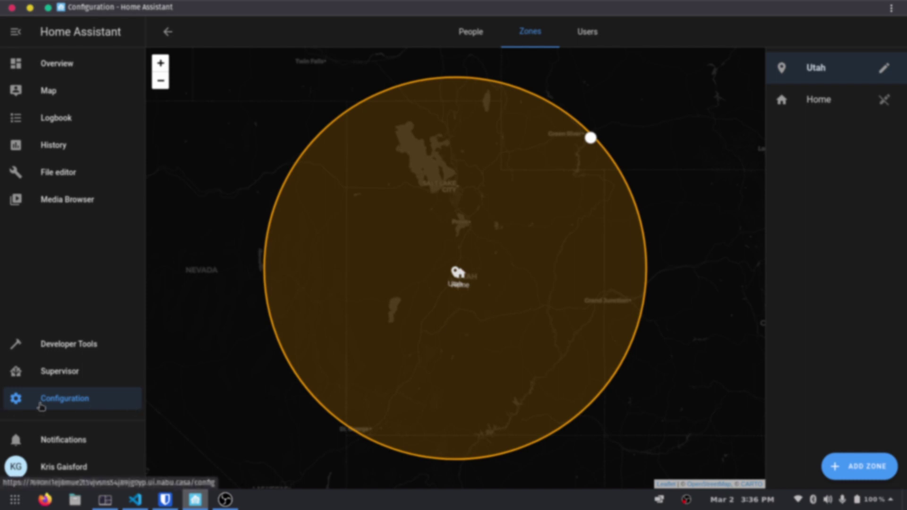
left_click(74, 405)
left_click(546, 365)
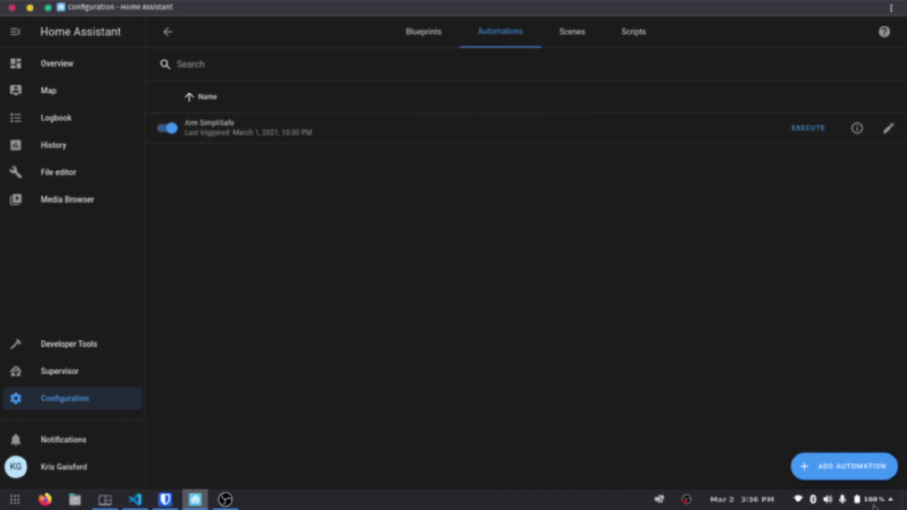
Step: Create an automation describing the person leaving home, triggered when they leave zone.home
left_click(842, 470)
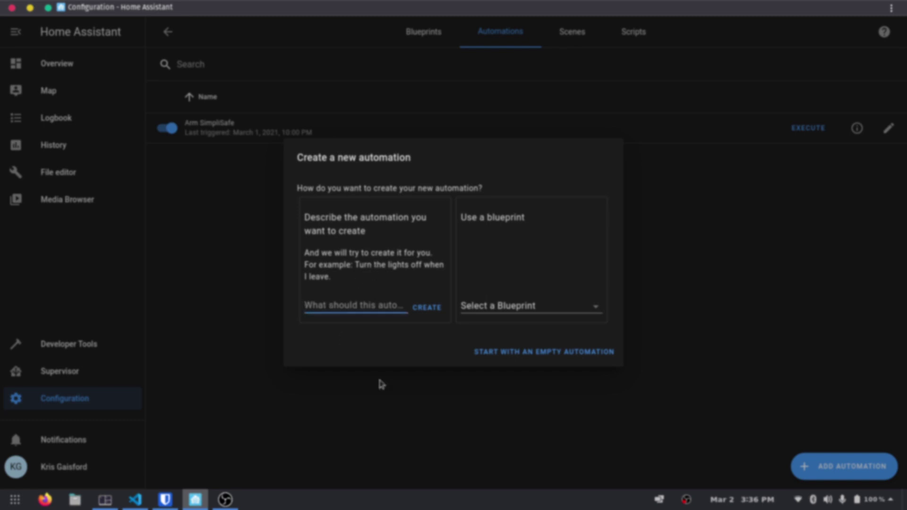
type("When")
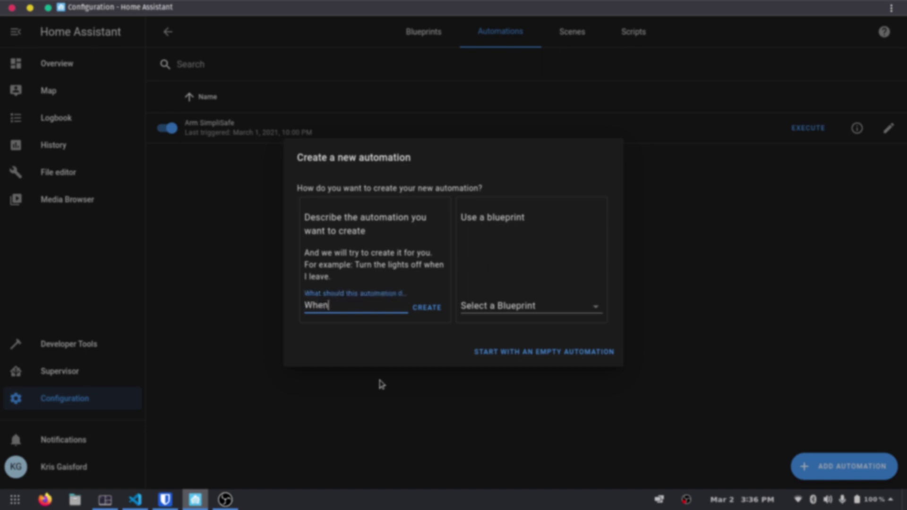
type(" Kris Leaves Home")
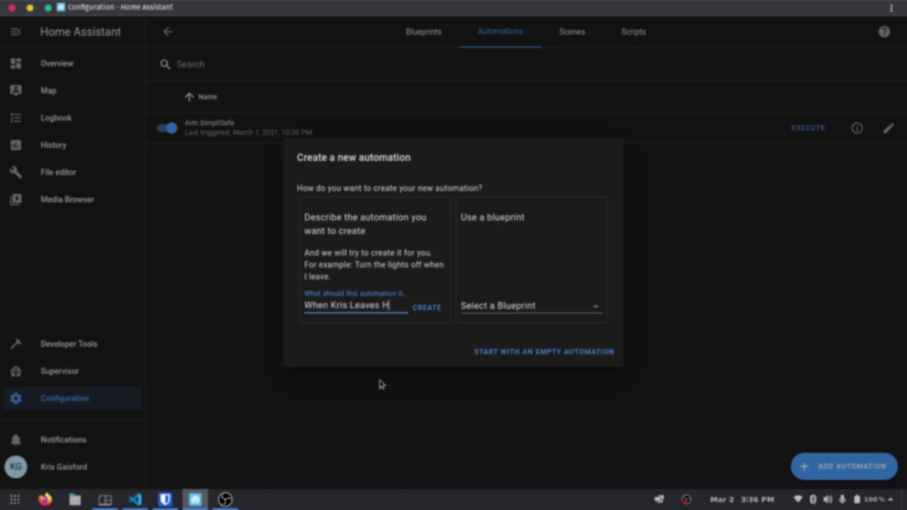
left_click(426, 307)
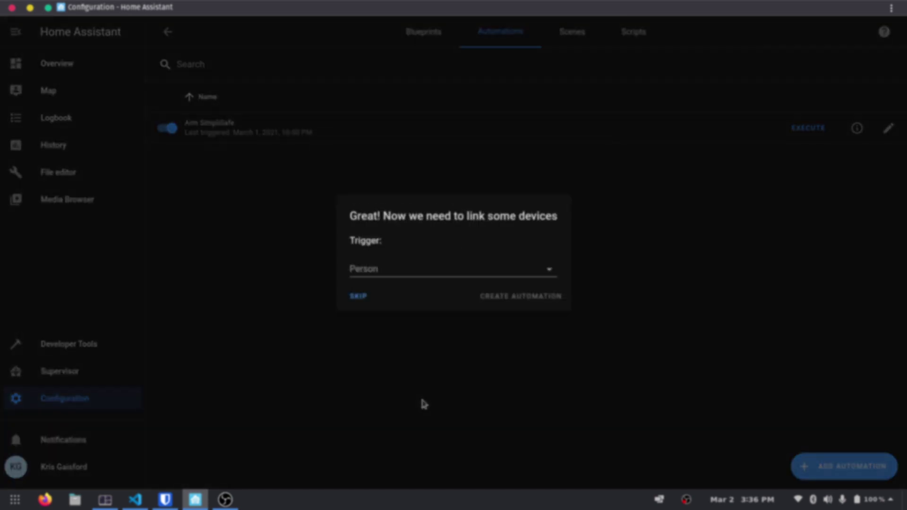
left_click(395, 263)
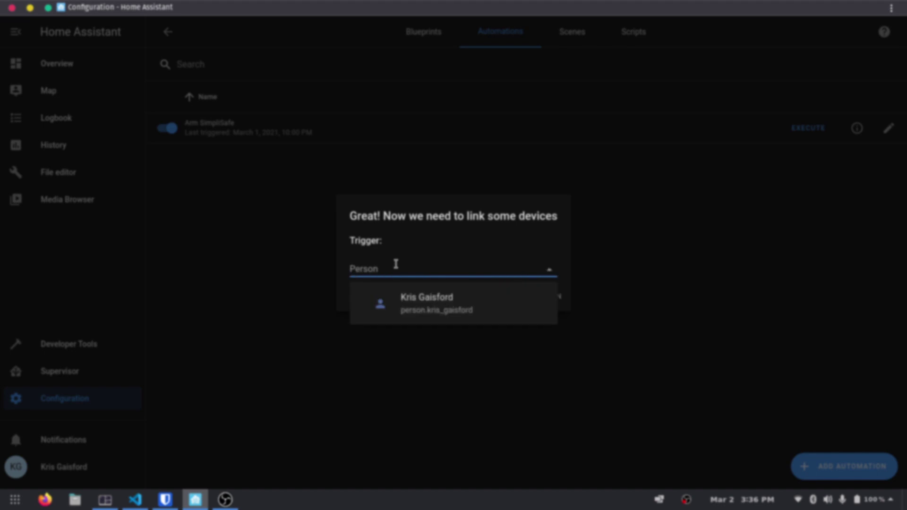
left_click(424, 303)
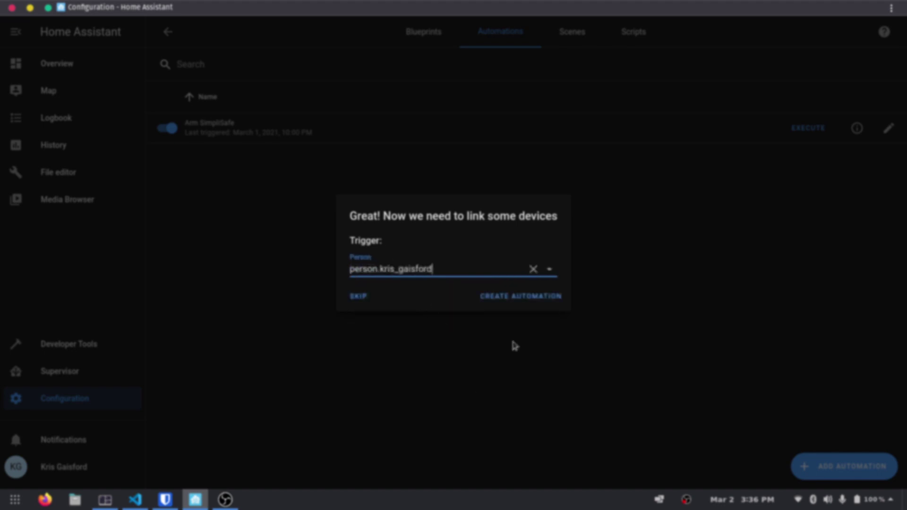
left_click(537, 298)
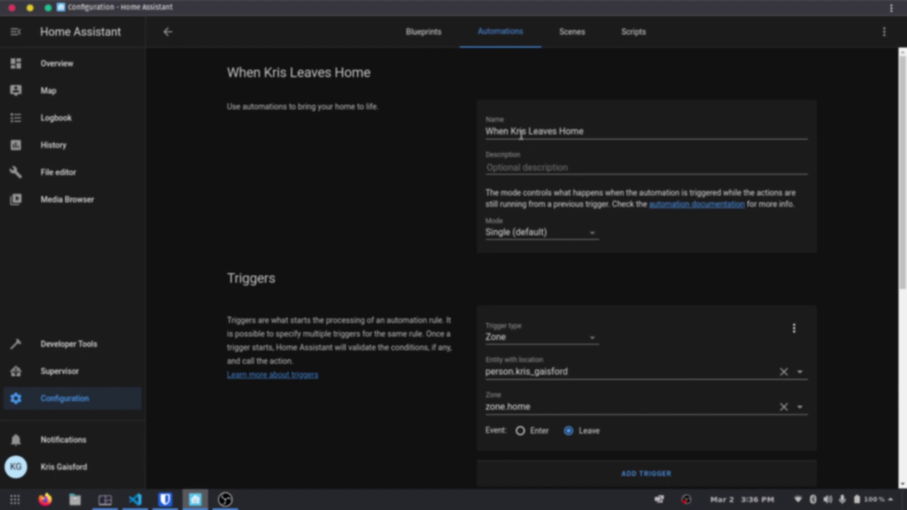
Step: Delete the pre-filled notify action, leaving the automation with no actions
scroll(361, 222, "down", 1)
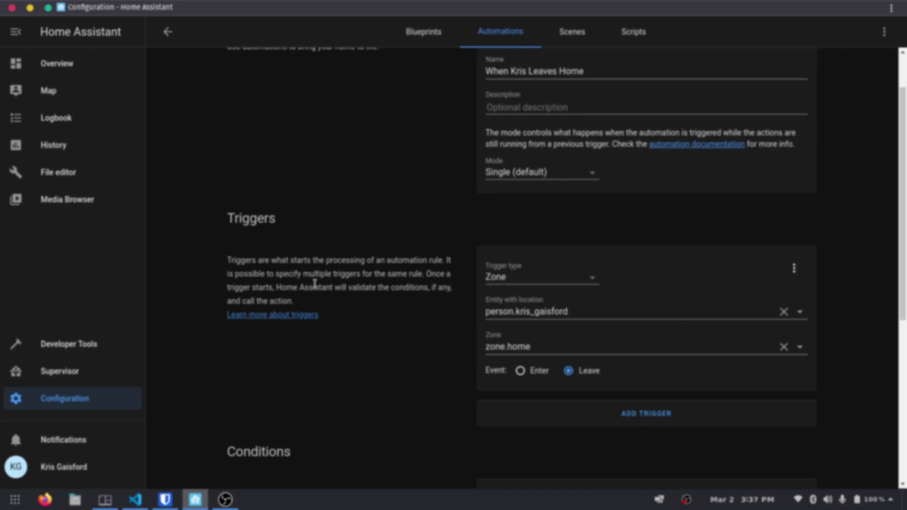
scroll(315, 283, "down", 2)
scroll(315, 284, "down", 5)
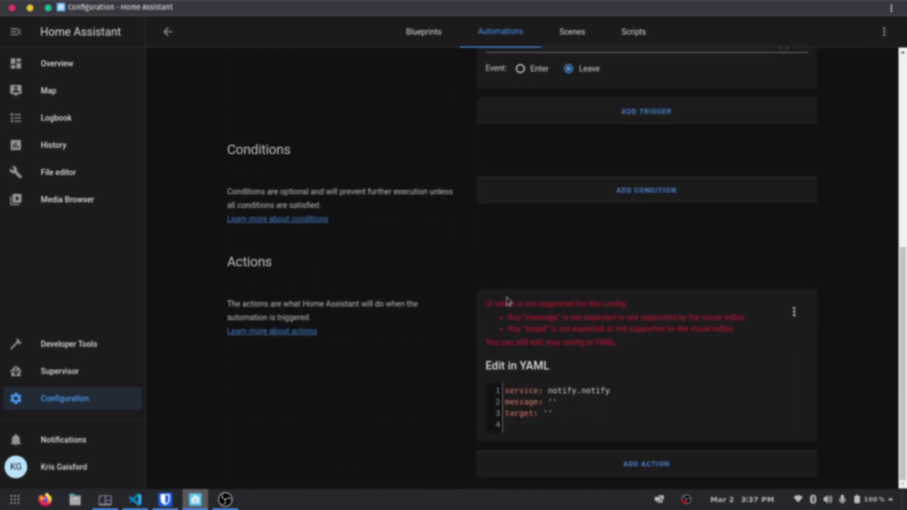
left_click(787, 310)
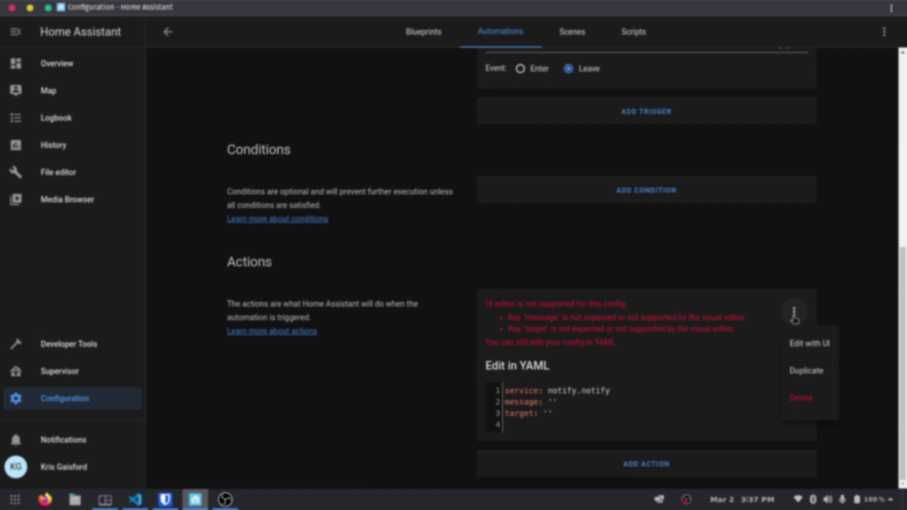
left_click(800, 395)
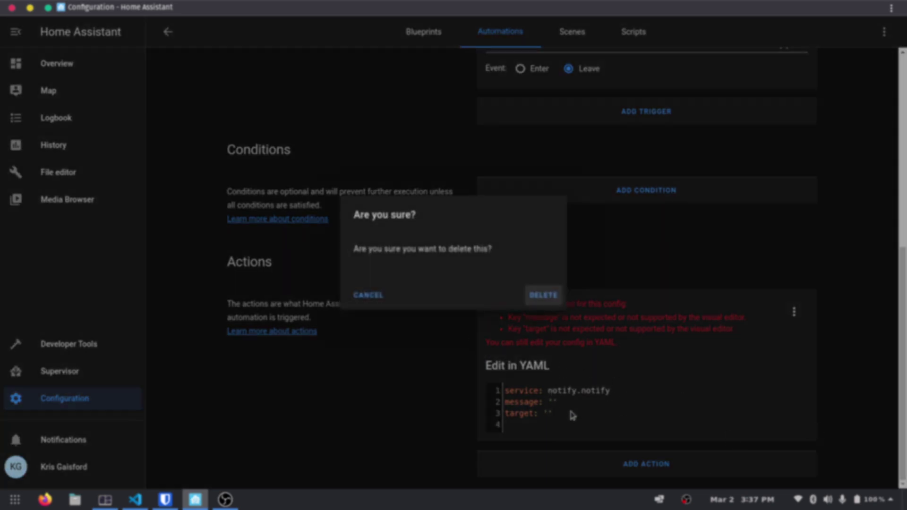
left_click(541, 296)
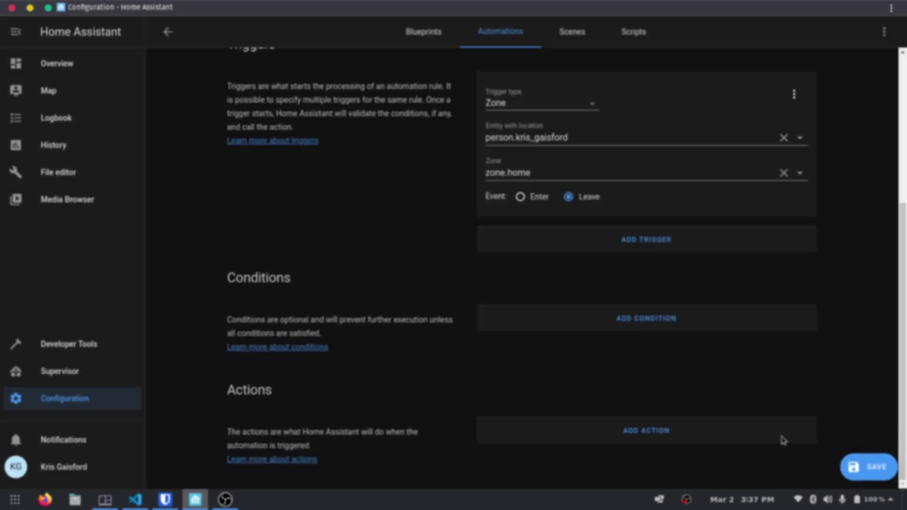
Step: Add a Call service action using alarm_control_panel.alarm_arm_away
left_click(630, 429)
scroll(635, 407, "down", 2)
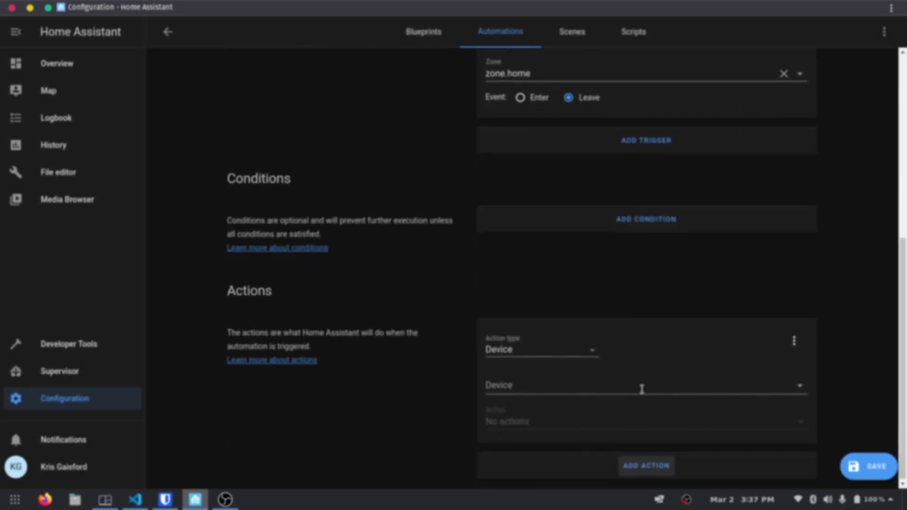
left_click(519, 348)
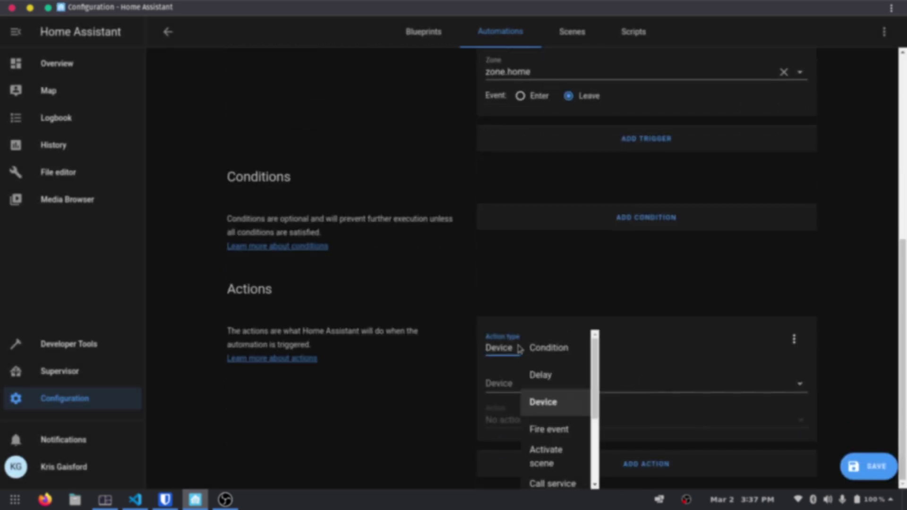
scroll(571, 375, "down", 1)
left_click(556, 422)
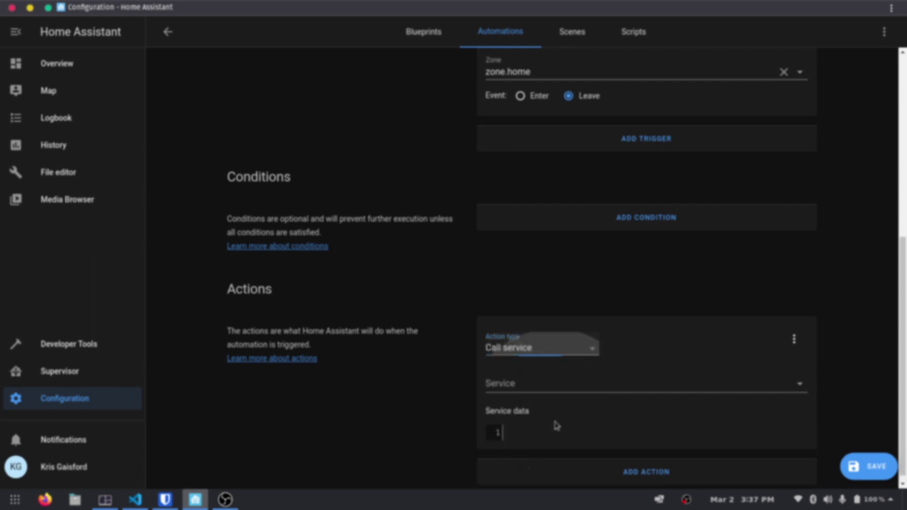
left_click(544, 378)
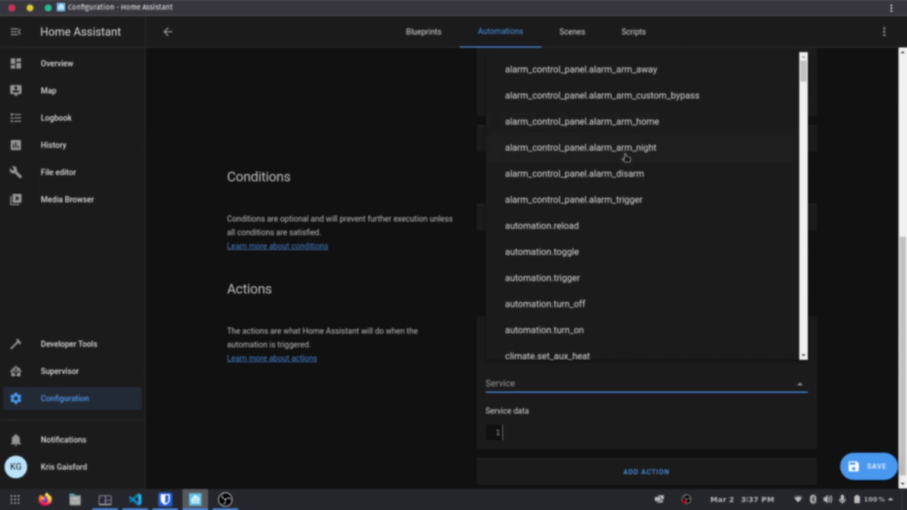
left_click(681, 77)
Step: Save the automation and go back to the automations list
scroll(825, 298, "down", 1)
scroll(821, 289, "up", 2)
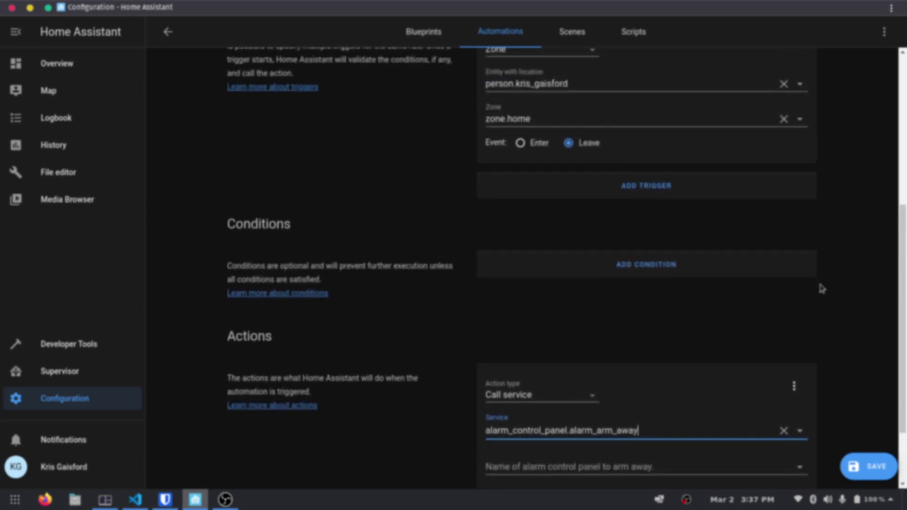
scroll(822, 289, "down", 2)
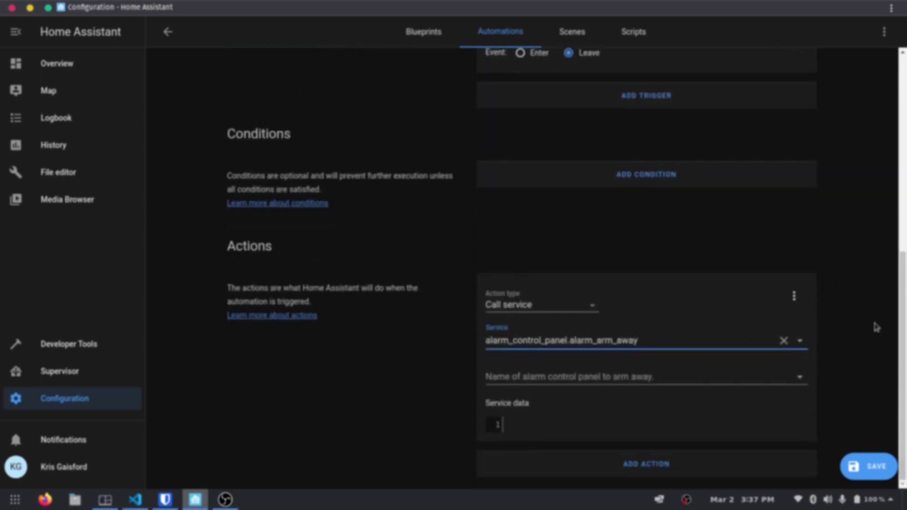
left_click(870, 466)
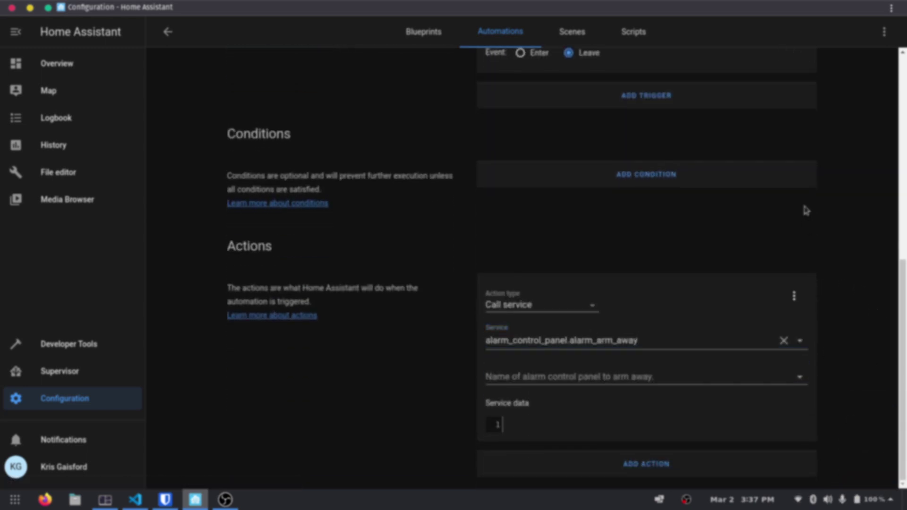
scroll(806, 211, "up", 4)
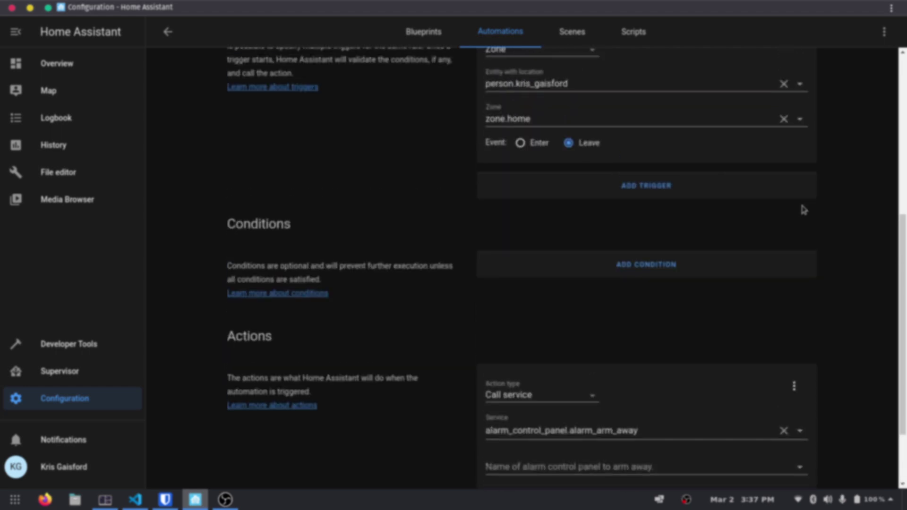
left_click(168, 32)
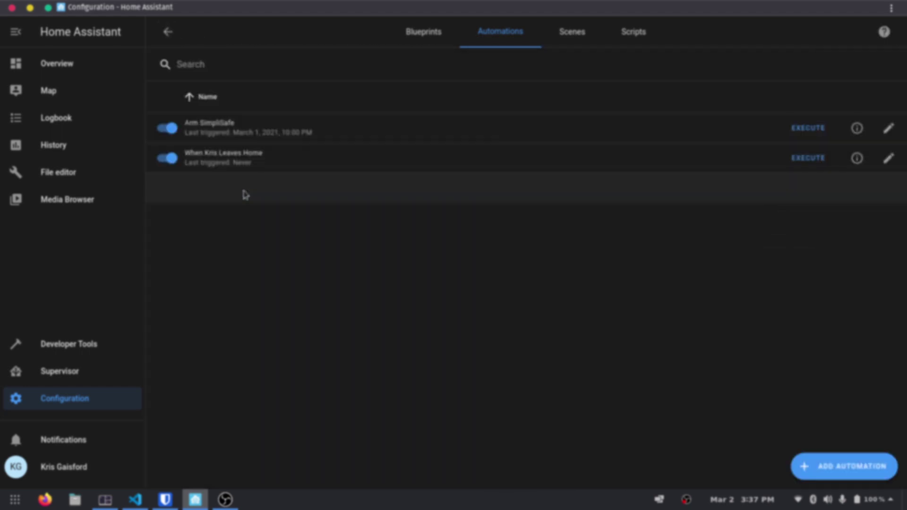